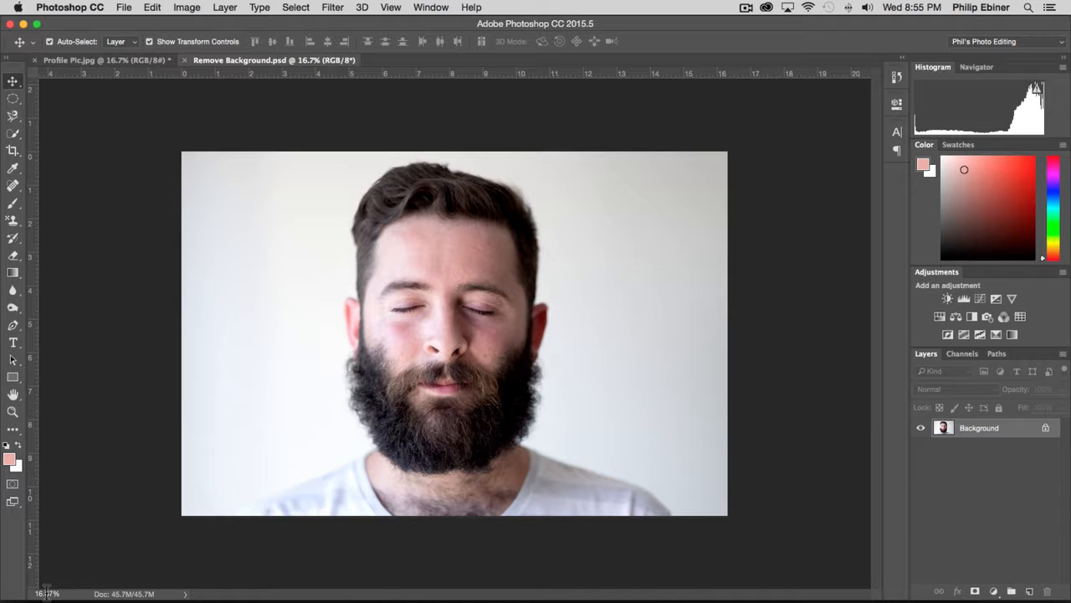
Choose the Quick Selection tool and enlarge its brush to 445 px.
{"action": "left_click", "coordinate": [50, 593]}
{"action": "type", "text": "23"}
{"action": "key", "text": "Return"}
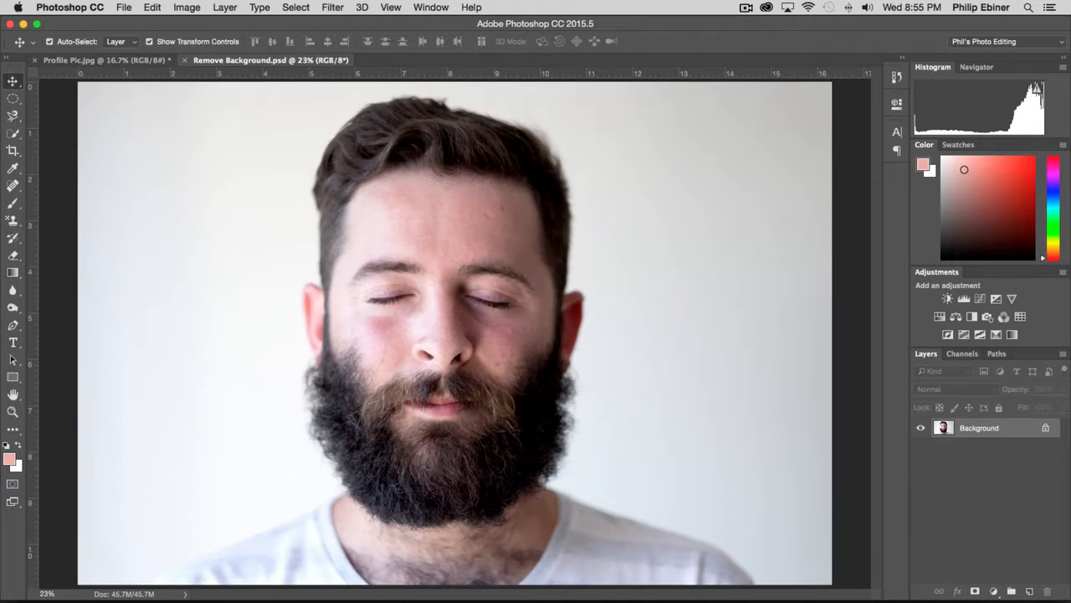
{"action": "left_click", "coordinate": [13, 133]}
{"action": "left_click", "coordinate": [84, 131]}
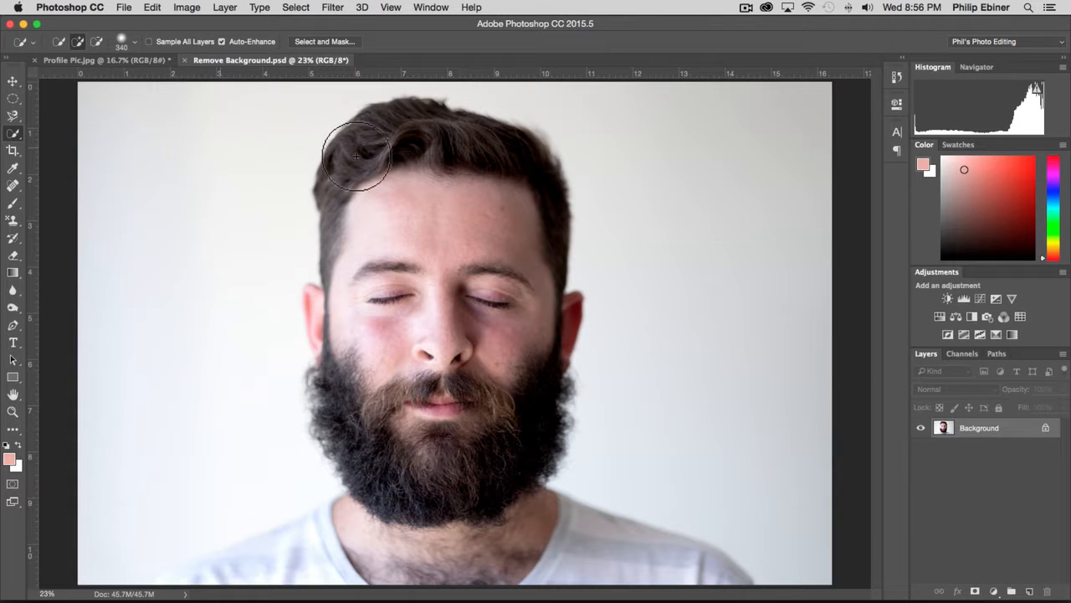
{"action": "left_click", "coordinate": [18, 137]}
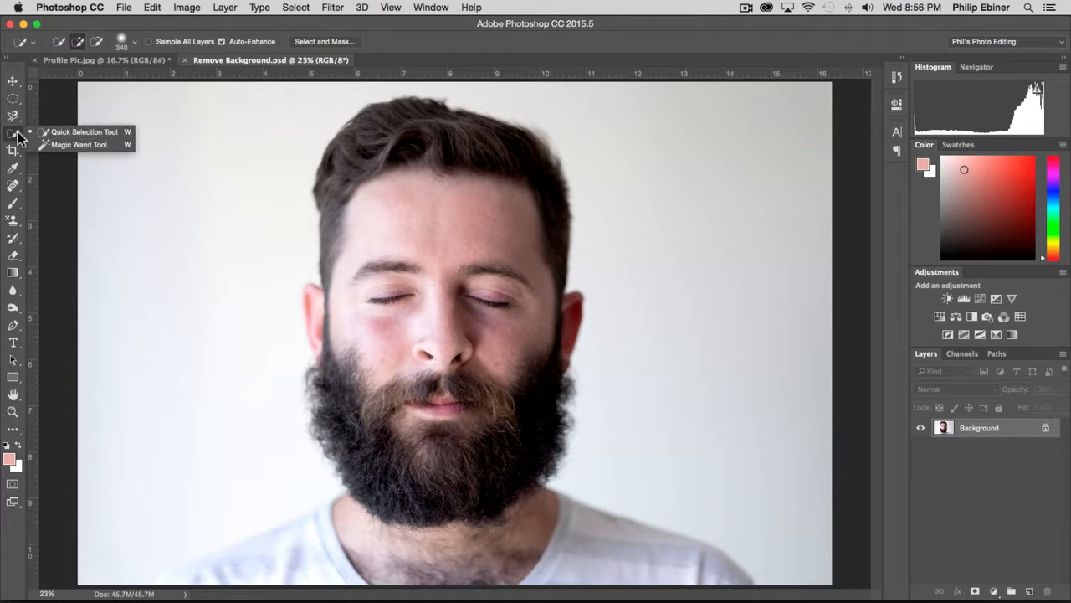
{"action": "left_click", "coordinate": [107, 132]}
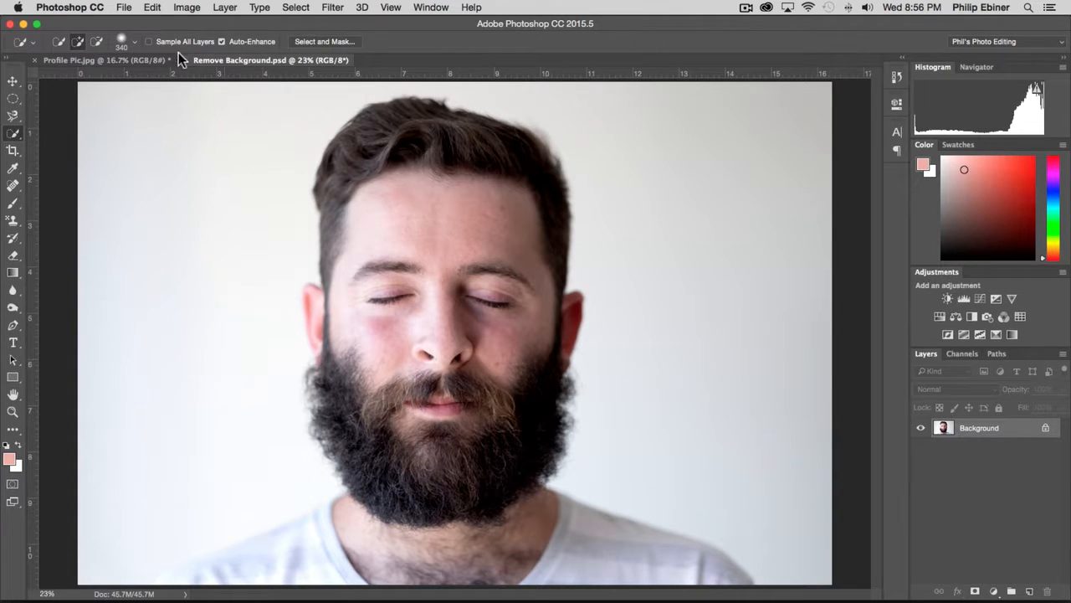
{"action": "left_click", "coordinate": [122, 40]}
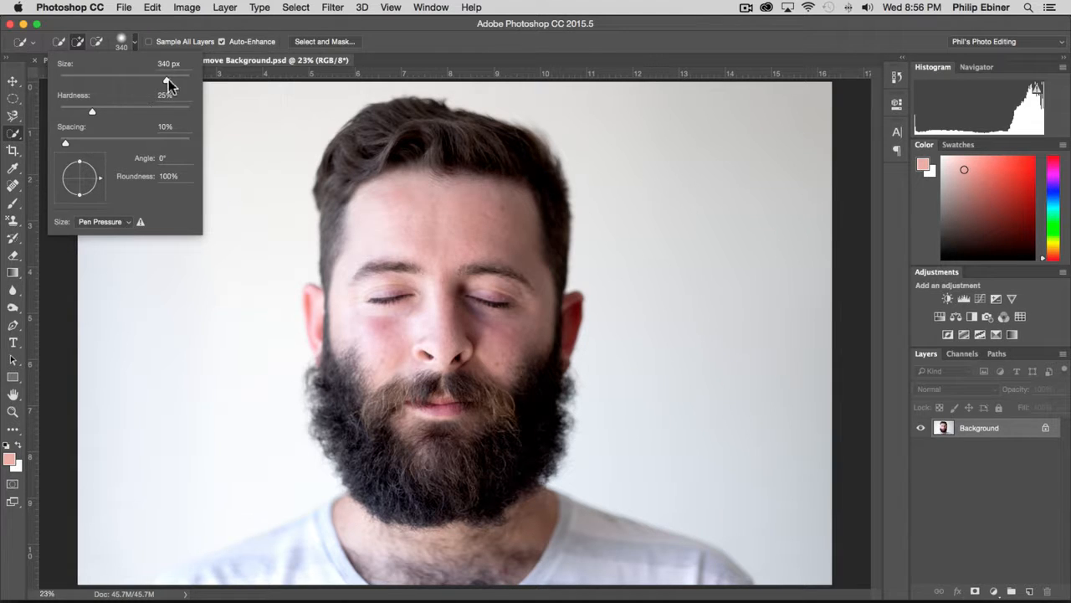
{"action": "left_click_drag", "start_coordinate": [167, 79], "coordinate": [160, 79]}
{"action": "mouse_move", "coordinate": [420, 234]}
{"action": "left_mouse_down"}
{"action": "mouse_move", "coordinate": [452, 231]}
{"action": "mouse_move", "coordinate": [410, 228]}
{"action": "mouse_move", "coordinate": [444, 229]}
{"action": "mouse_move", "coordinate": [423, 223]}
{"action": "left_mouse_up"}
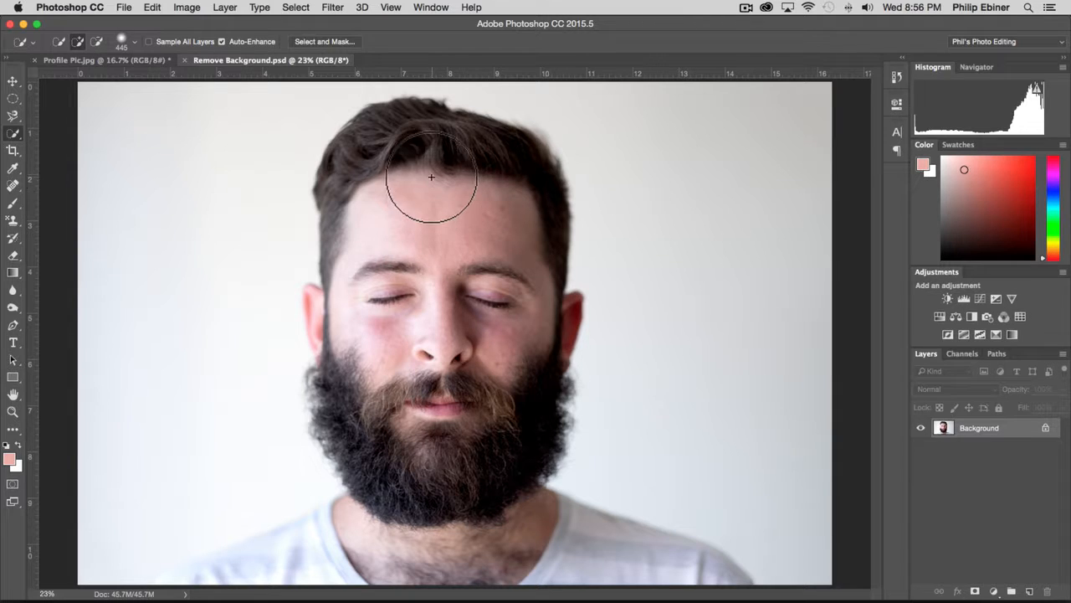
Quick-select the man's hair, face, beard and ears, reducing the brush to 230 px for the ear and neck.
{"action": "mouse_move", "coordinate": [431, 177]}
{"action": "left_mouse_down"}
{"action": "mouse_move", "coordinate": [443, 325]}
{"action": "mouse_move", "coordinate": [473, 456]}
{"action": "mouse_move", "coordinate": [394, 419]}
{"action": "left_mouse_up"}
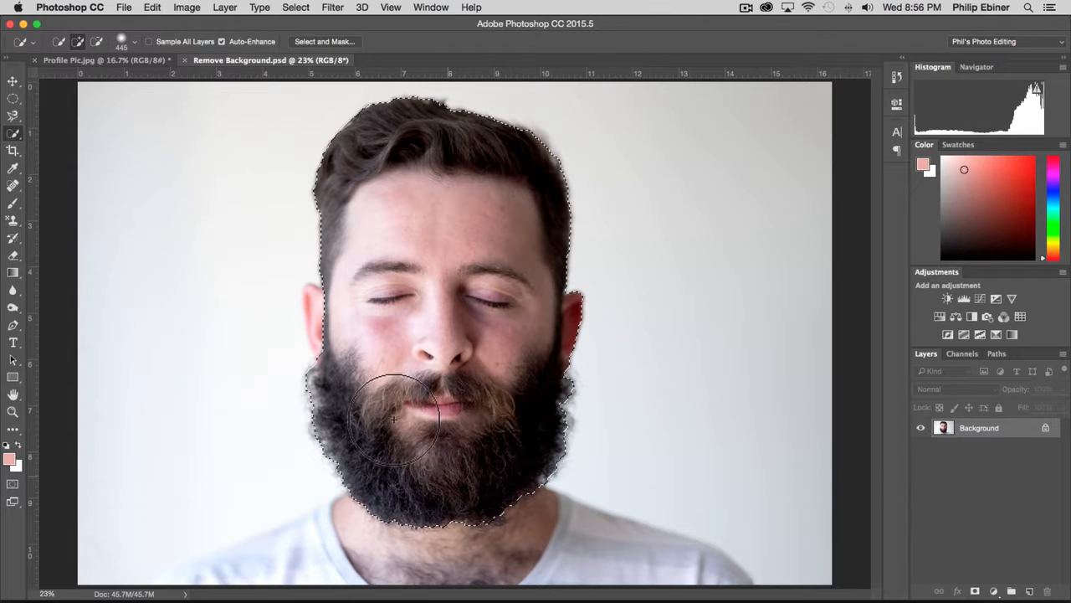
{"action": "mouse_move", "coordinate": [375, 320]}
{"action": "left_mouse_down"}
{"action": "mouse_move", "coordinate": [354, 318]}
{"action": "mouse_move", "coordinate": [325, 339]}
{"action": "left_mouse_up"}
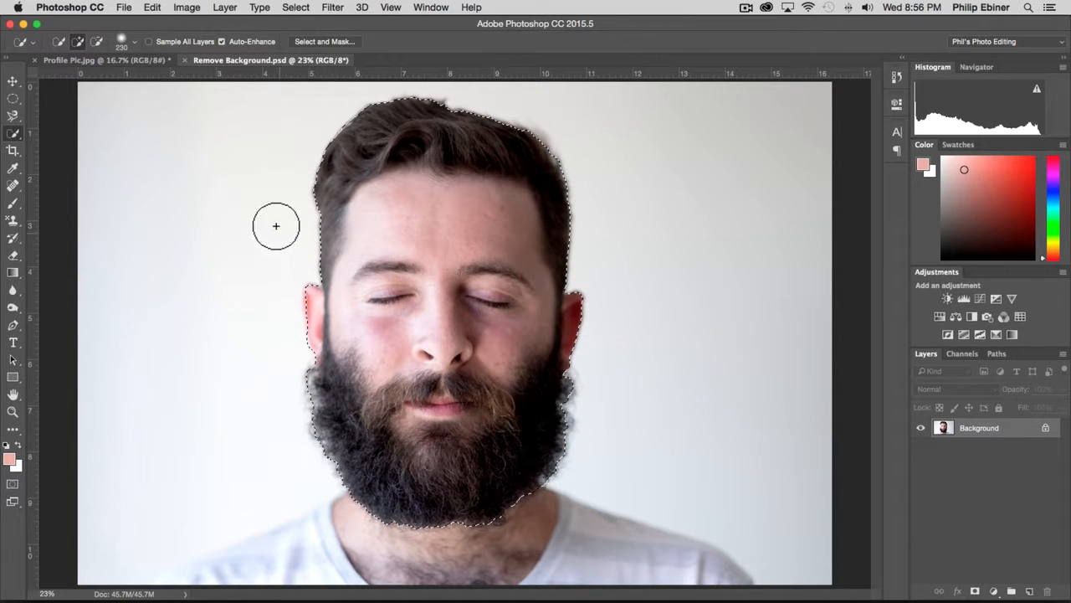
{"action": "left_click_drag", "start_coordinate": [394, 521], "coordinate": [383, 572]}
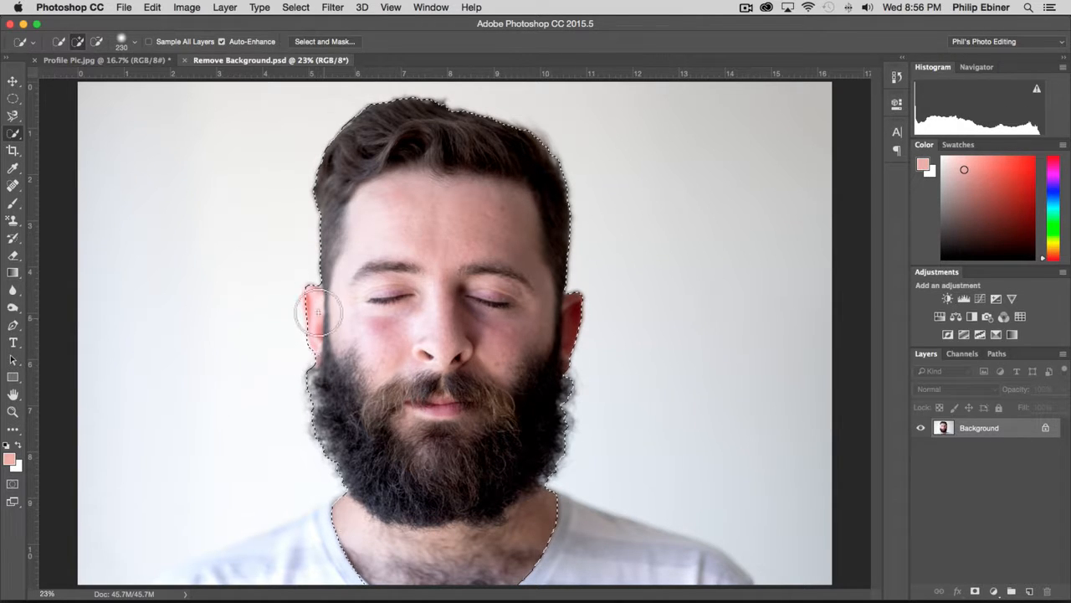
Extend the selection over the shirt and both shoulders, refining the faint shoulder edge with a smaller brush.
{"action": "left_click_drag", "start_coordinate": [310, 567], "coordinate": [222, 577]}
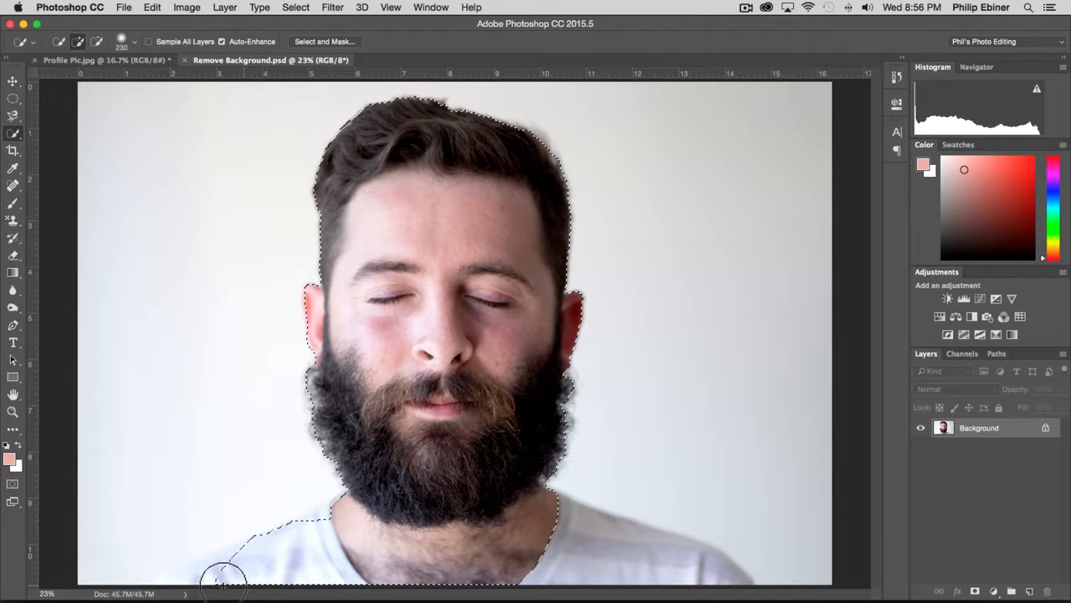
{"action": "mouse_move", "coordinate": [572, 545]}
{"action": "left_mouse_down"}
{"action": "mouse_move", "coordinate": [627, 564]}
{"action": "mouse_move", "coordinate": [712, 574]}
{"action": "mouse_move", "coordinate": [735, 566]}
{"action": "left_mouse_up"}
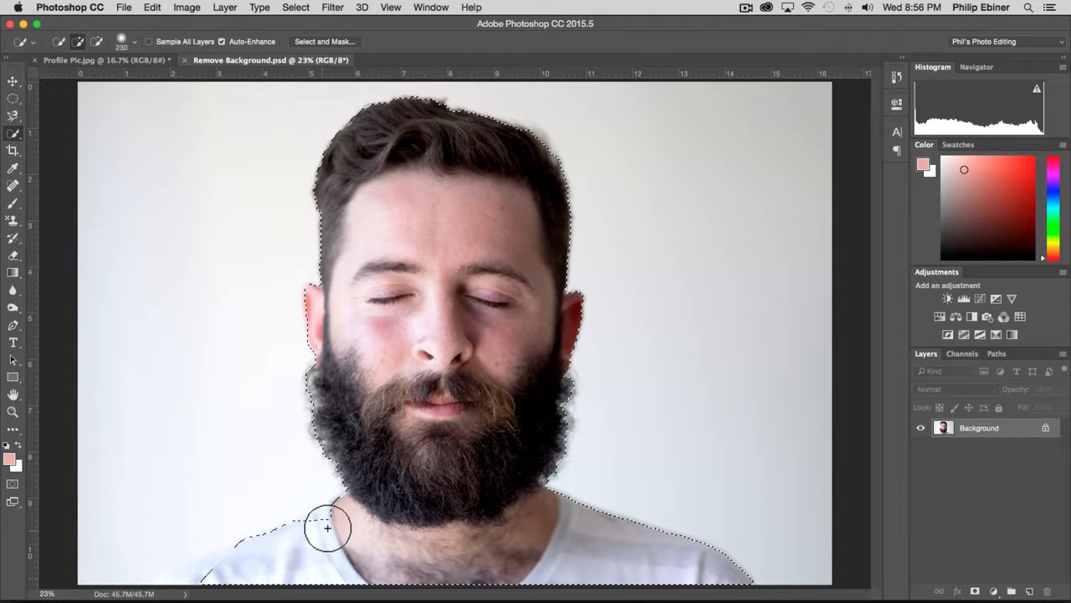
{"action": "left_click_drag", "start_coordinate": [300, 556], "coordinate": [297, 558]}
{"action": "left_click_drag", "start_coordinate": [212, 572], "coordinate": [159, 580]}
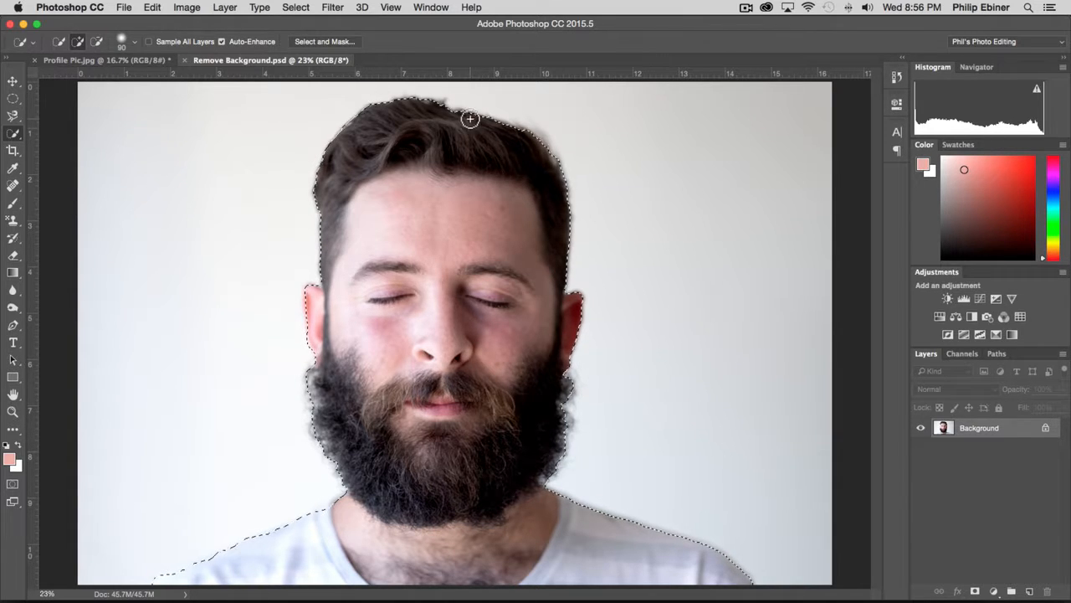
Open the selection in Select and Mask and set the preview transparency to 100%.
{"action": "left_click", "coordinate": [310, 41]}
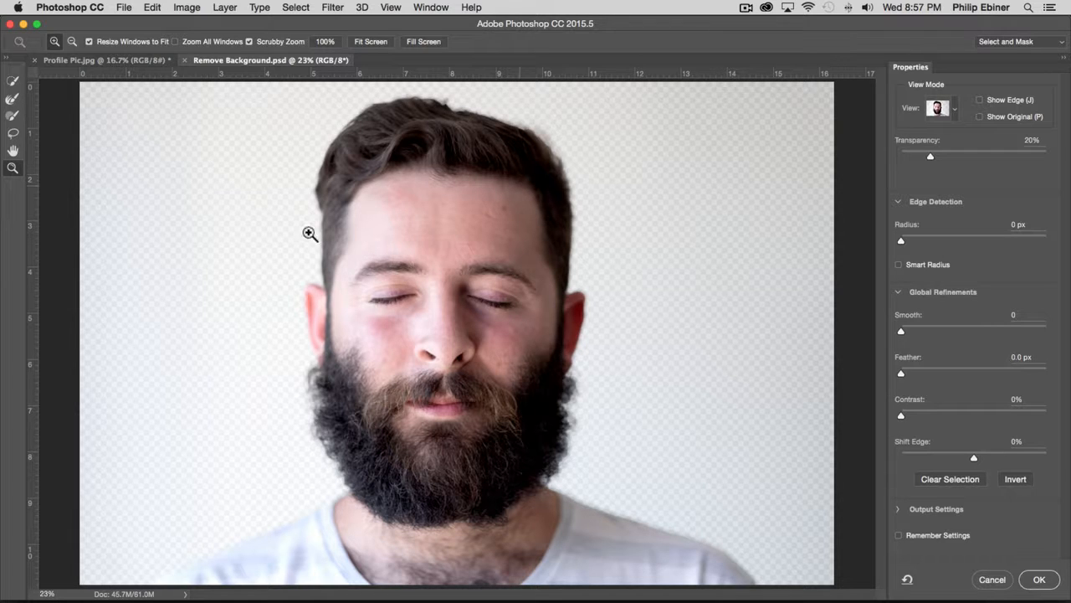
{"action": "left_click_drag", "start_coordinate": [931, 158], "coordinate": [849, 159]}
{"action": "left_click_drag", "start_coordinate": [942, 159], "coordinate": [1068, 159]}
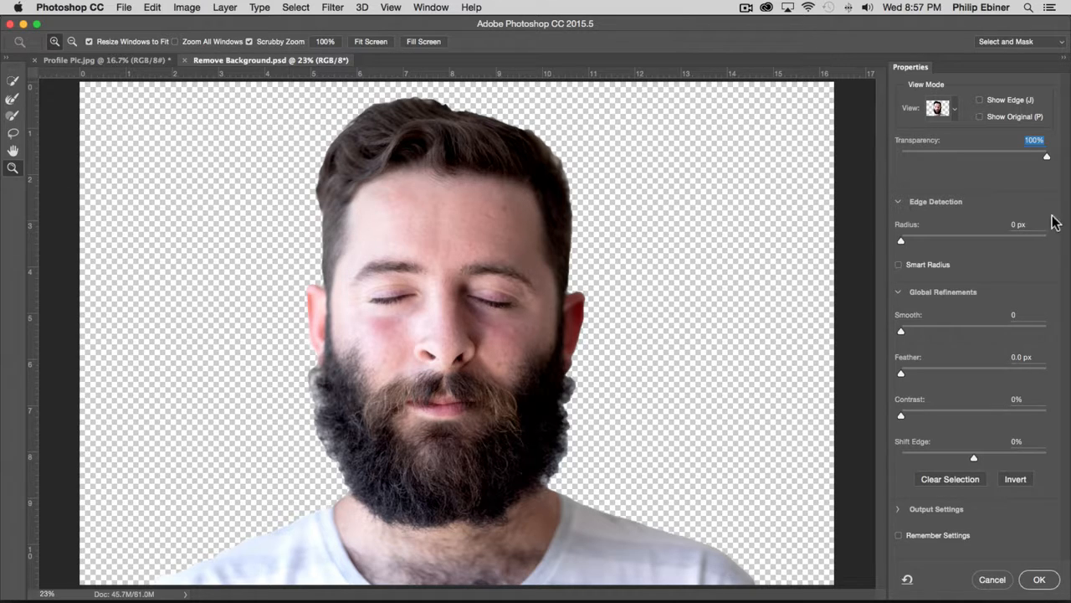
Enable Smart Radius and set the edge detection radius to 24 px.
{"action": "left_click", "coordinate": [899, 265]}
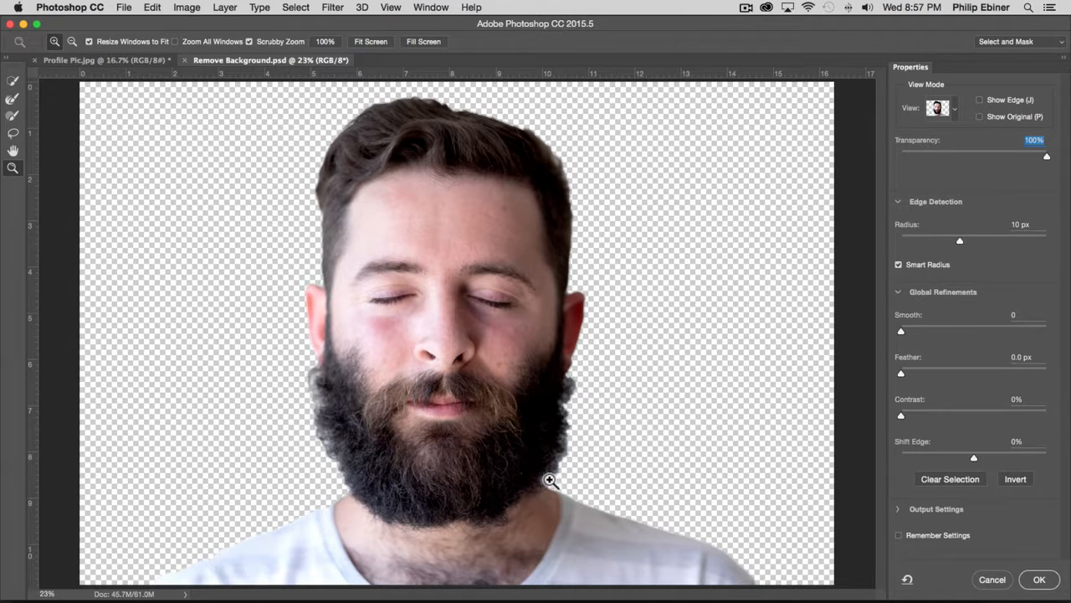
{"action": "left_click_drag", "start_coordinate": [965, 239], "coordinate": [1056, 246]}
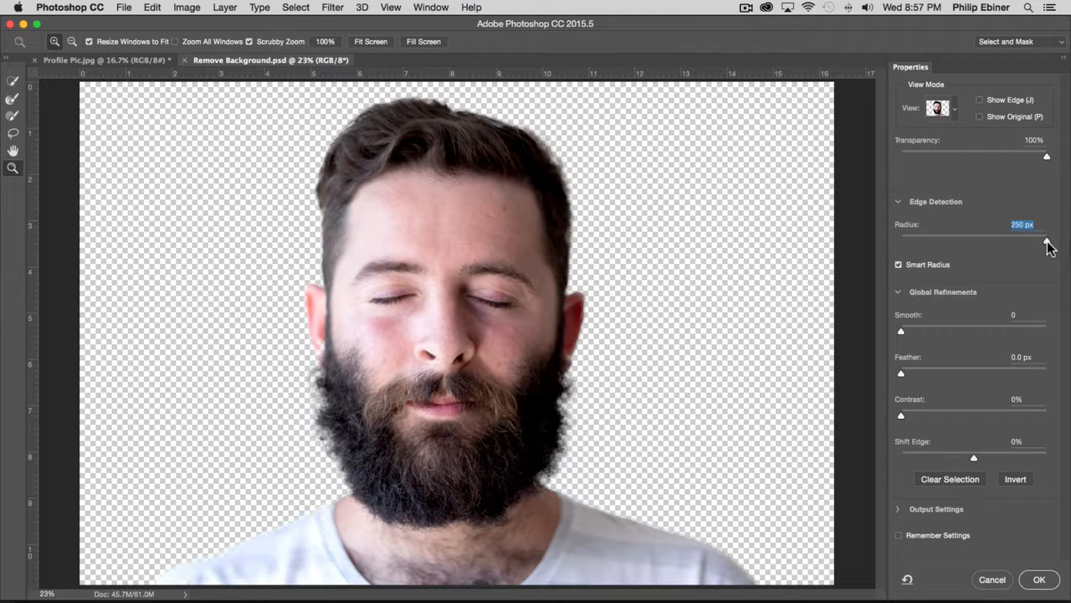
{"action": "left_click_drag", "start_coordinate": [1019, 240], "coordinate": [971, 240]}
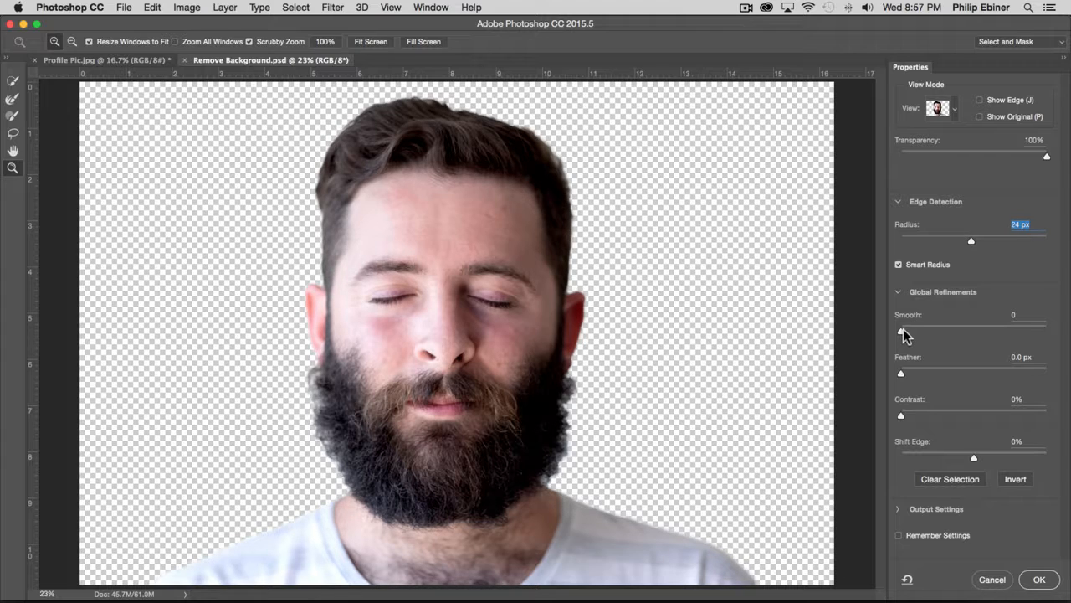
Refine the selection edge with Smooth 12, Feather 2.0 px and Contrast 30%, and apply the refinement.
{"action": "left_click_drag", "start_coordinate": [902, 332], "coordinate": [1024, 332]}
{"action": "left_click_drag", "start_coordinate": [1026, 329], "coordinate": [918, 331]}
{"action": "left_click_drag", "start_coordinate": [911, 372], "coordinate": [916, 372]}
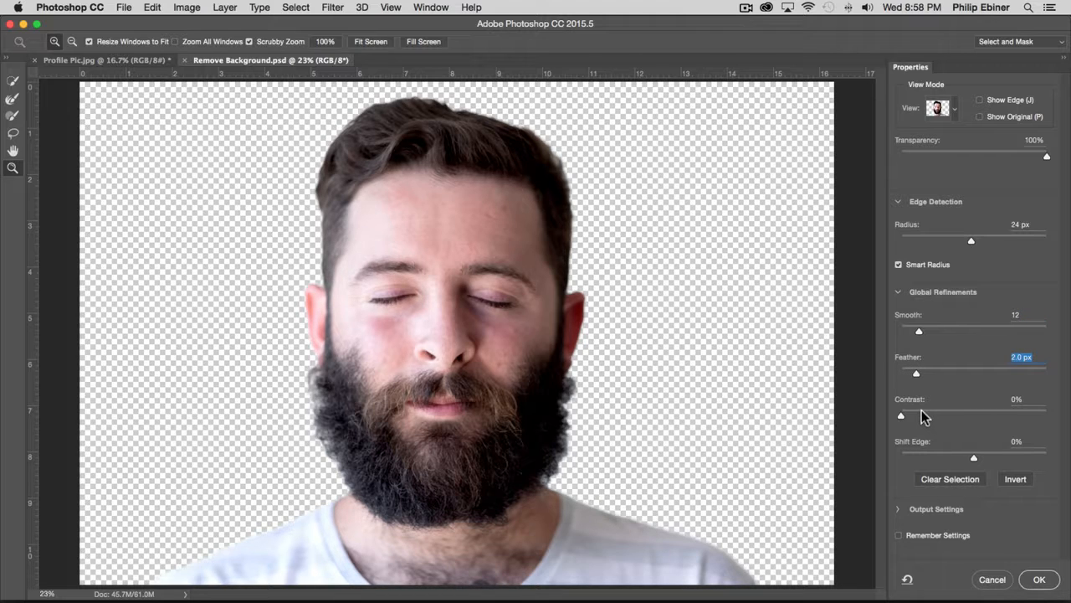
{"action": "left_click_drag", "start_coordinate": [903, 416], "coordinate": [935, 415]}
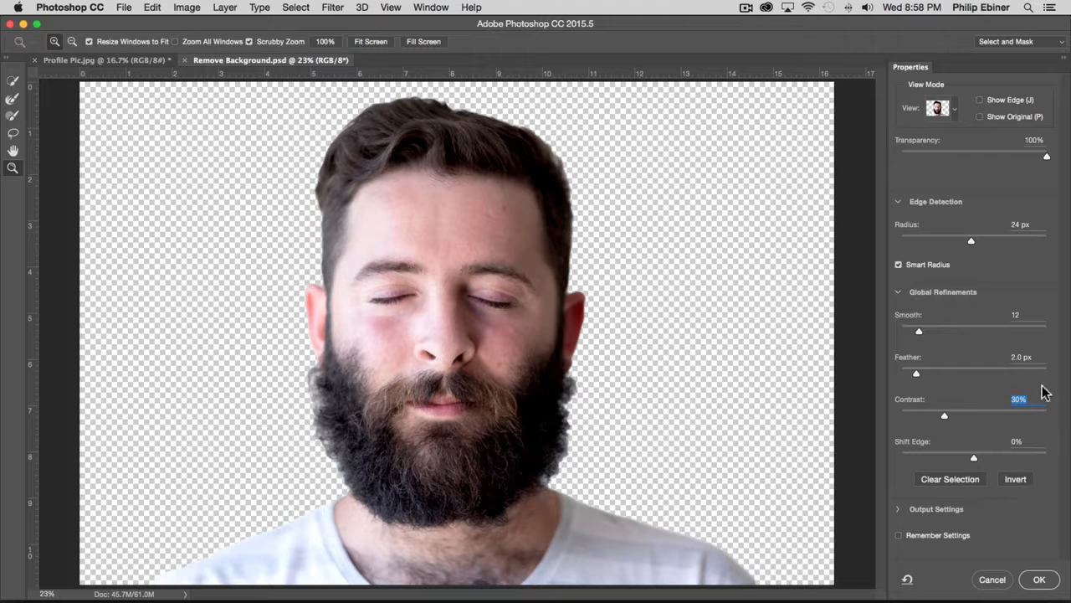
{"action": "left_click", "coordinate": [1040, 579]}
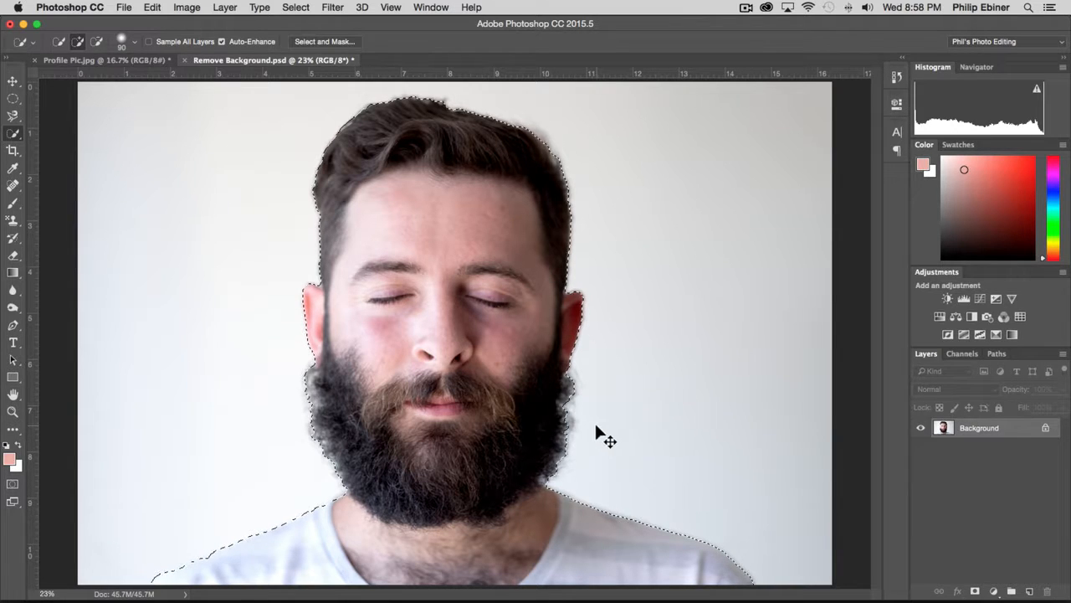
Copy the selected man onto a new layer and hide the Background layer.
{"action": "key", "text": "super+j"}
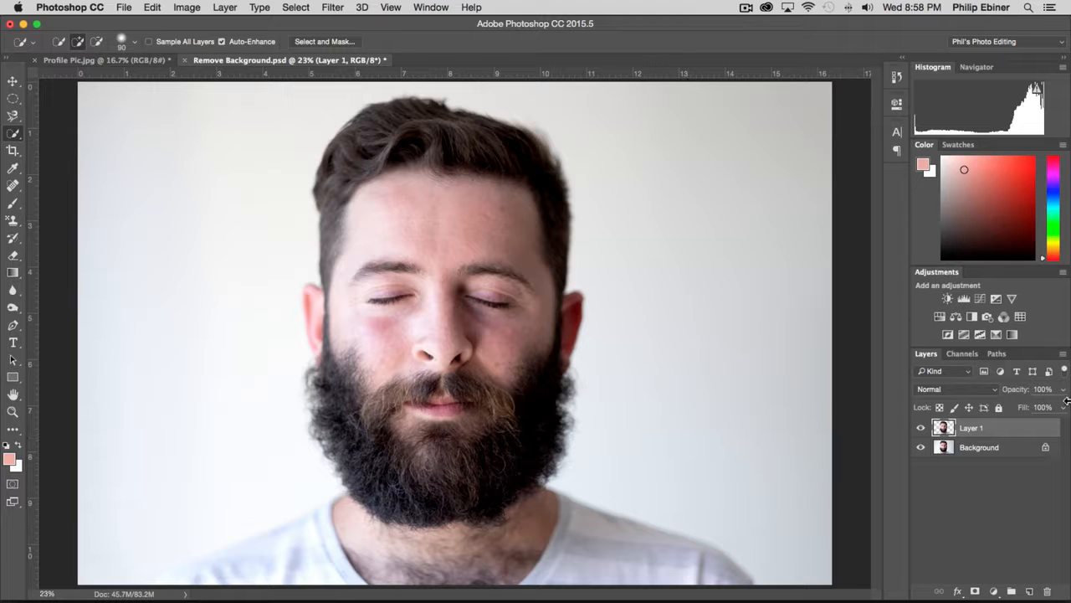
{"action": "left_click", "coordinate": [920, 448]}
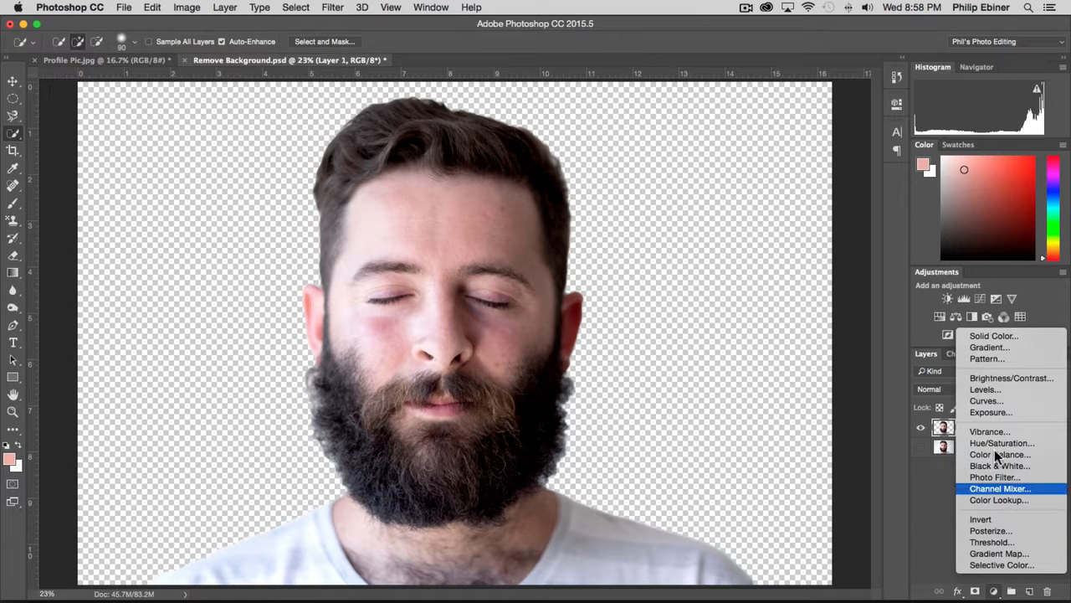
Add a Solid Color fill layer in blue 5874b4 and place it beneath the cut-out layer.
{"action": "left_click", "coordinate": [994, 591]}
{"action": "left_click", "coordinate": [996, 338]}
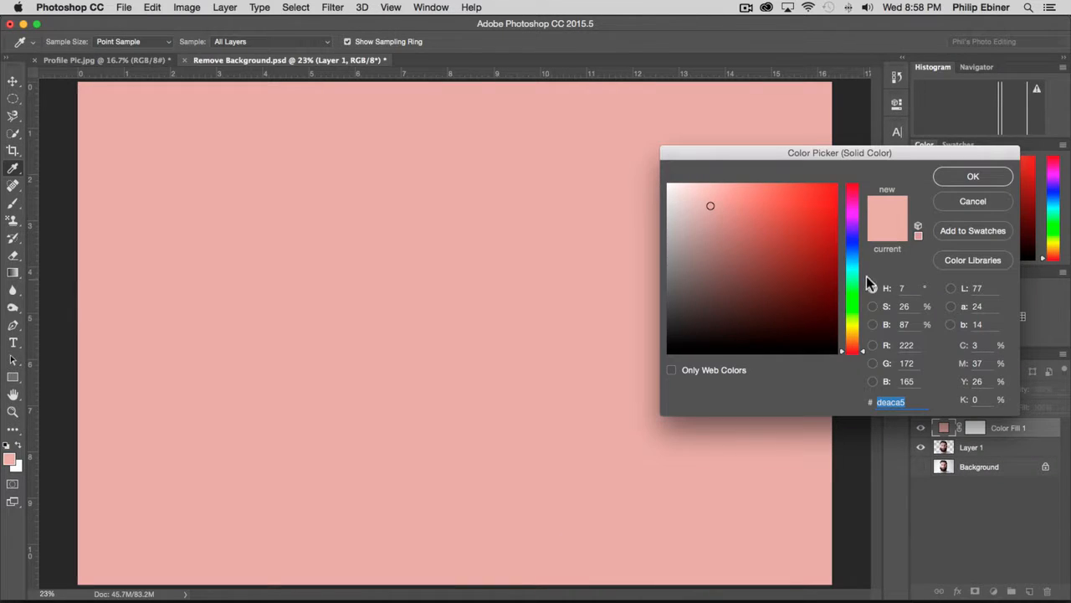
{"action": "left_click", "coordinate": [851, 264]}
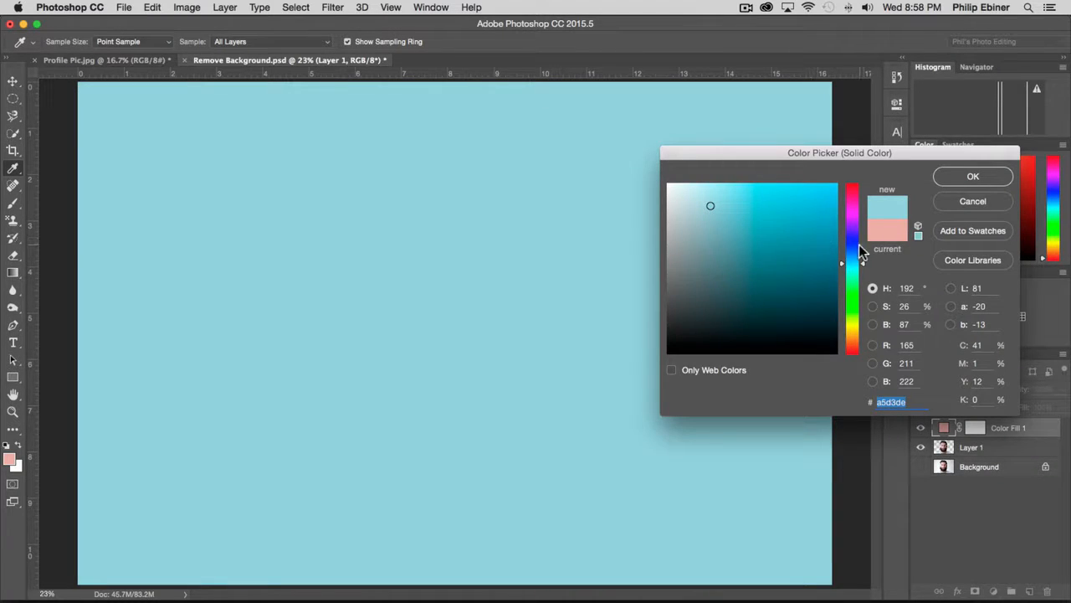
{"action": "left_click", "coordinate": [852, 248]}
{"action": "left_click", "coordinate": [861, 259]}
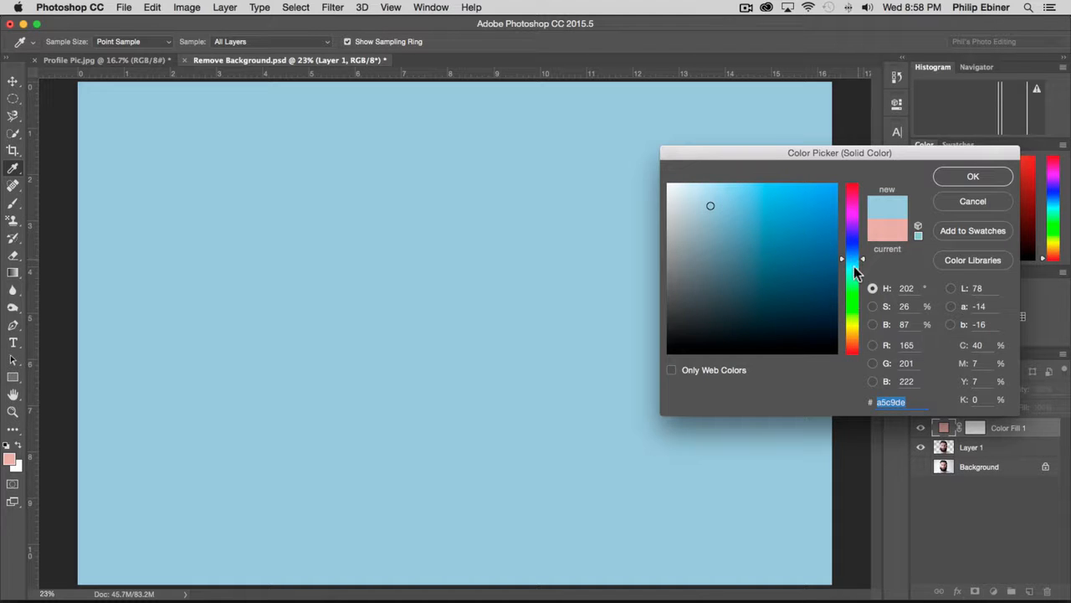
{"action": "left_click", "coordinate": [854, 246]}
{"action": "left_click", "coordinate": [856, 249]}
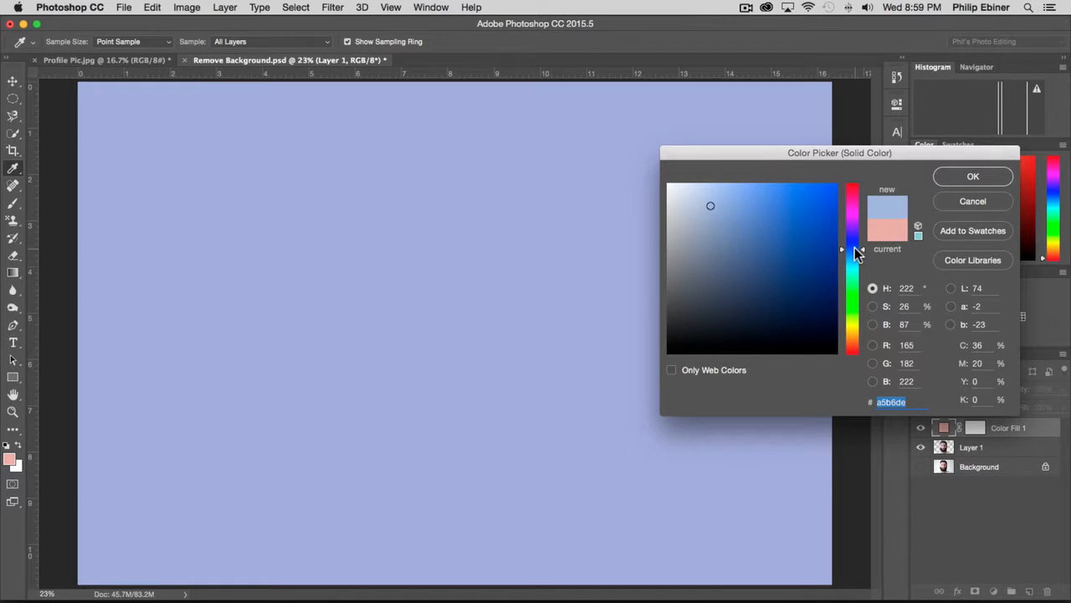
{"action": "left_click_drag", "start_coordinate": [743, 244], "coordinate": [754, 233]}
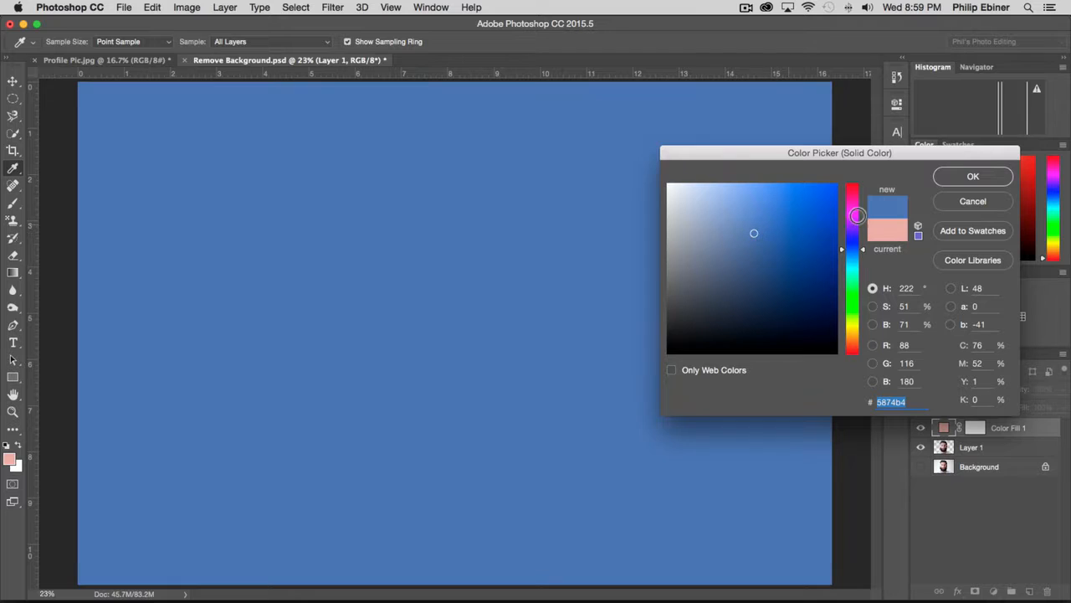
{"action": "left_click", "coordinate": [971, 177]}
{"action": "key", "text": "w"}
{"action": "left_click_drag", "start_coordinate": [1021, 431], "coordinate": [1009, 447]}
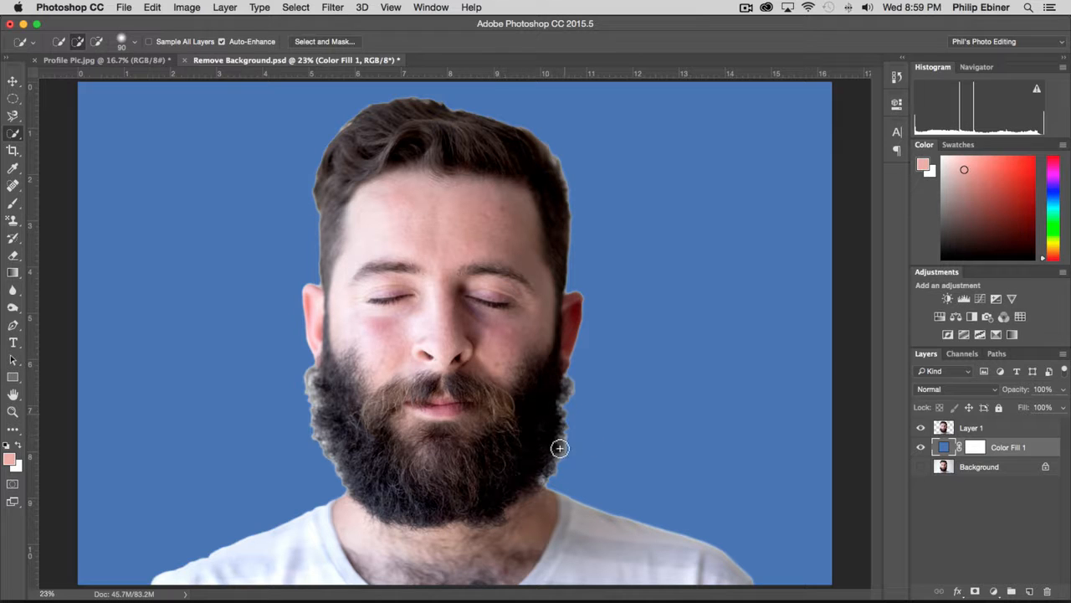
With Layer 1 hidden, convert the Background into a regular visible layer and place it above the blue color fill.
{"action": "left_click", "coordinate": [921, 429]}
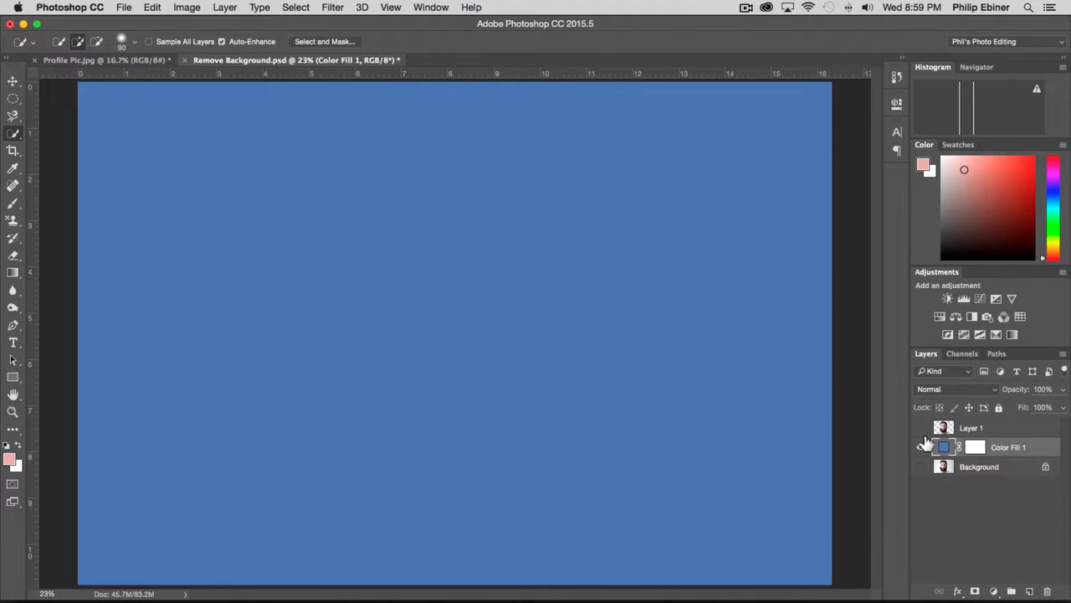
{"action": "double_click", "coordinate": [986, 470]}
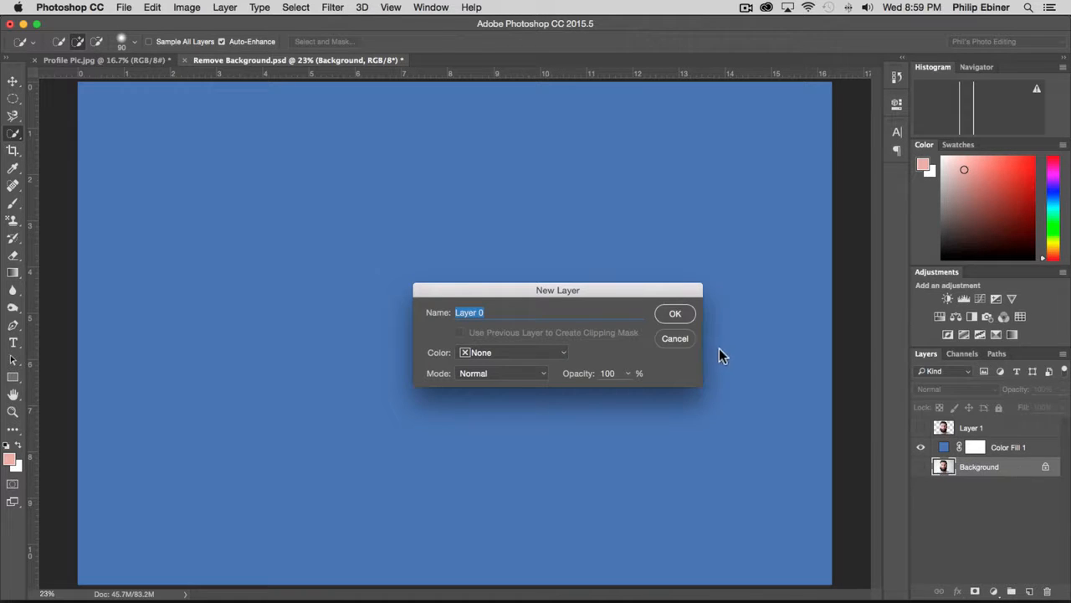
{"action": "left_click", "coordinate": [678, 314]}
{"action": "left_click_drag", "start_coordinate": [1007, 469], "coordinate": [1003, 443]}
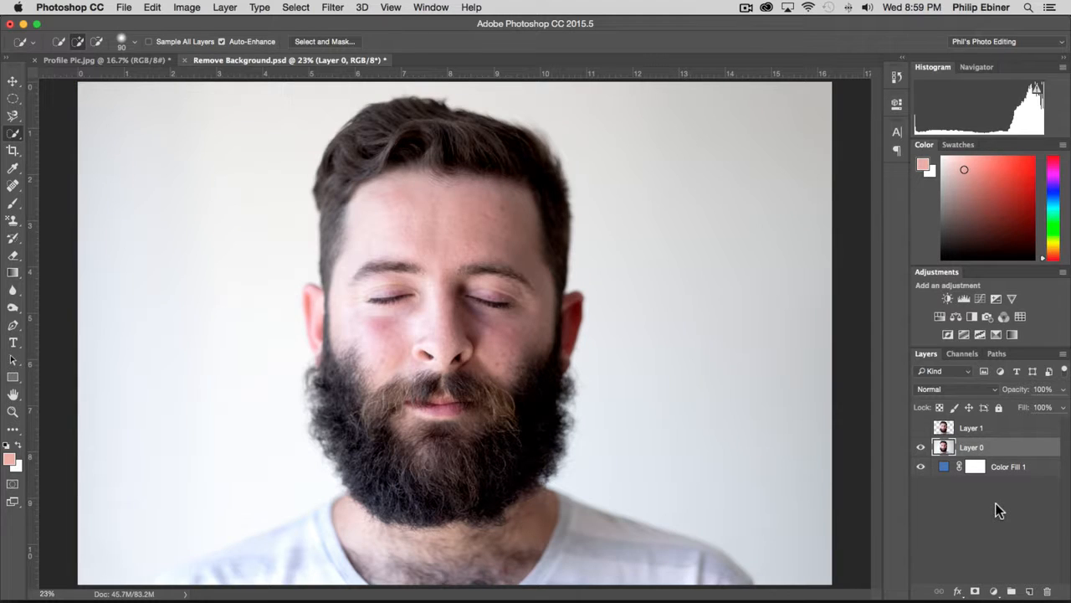
Quick-select the whole man again on the original photo layer, from hair to both shoulders.
{"action": "mouse_move", "coordinate": [419, 156]}
{"action": "left_mouse_down"}
{"action": "mouse_move", "coordinate": [476, 494]}
{"action": "mouse_move", "coordinate": [454, 531]}
{"action": "mouse_move", "coordinate": [534, 565]}
{"action": "mouse_move", "coordinate": [618, 563]}
{"action": "left_mouse_up"}
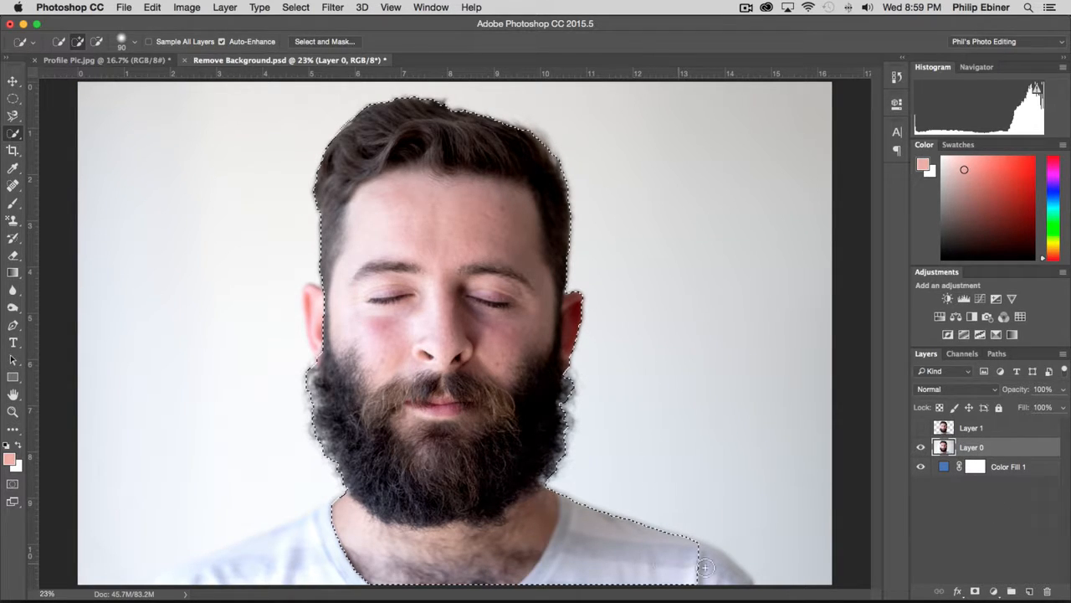
{"action": "left_click_drag", "start_coordinate": [705, 567], "coordinate": [178, 577]}
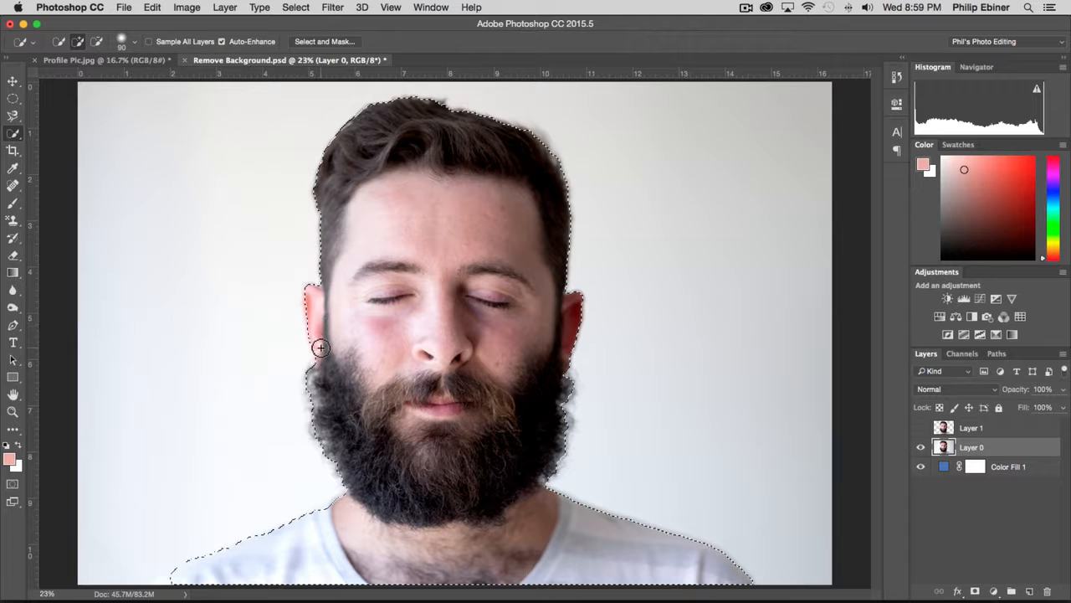
Refine the man's selection edge in Select and Mask with radius 4 px, feather 4.5 px, contrast 24% and shift edge -29%.
{"action": "left_click", "coordinate": [325, 42]}
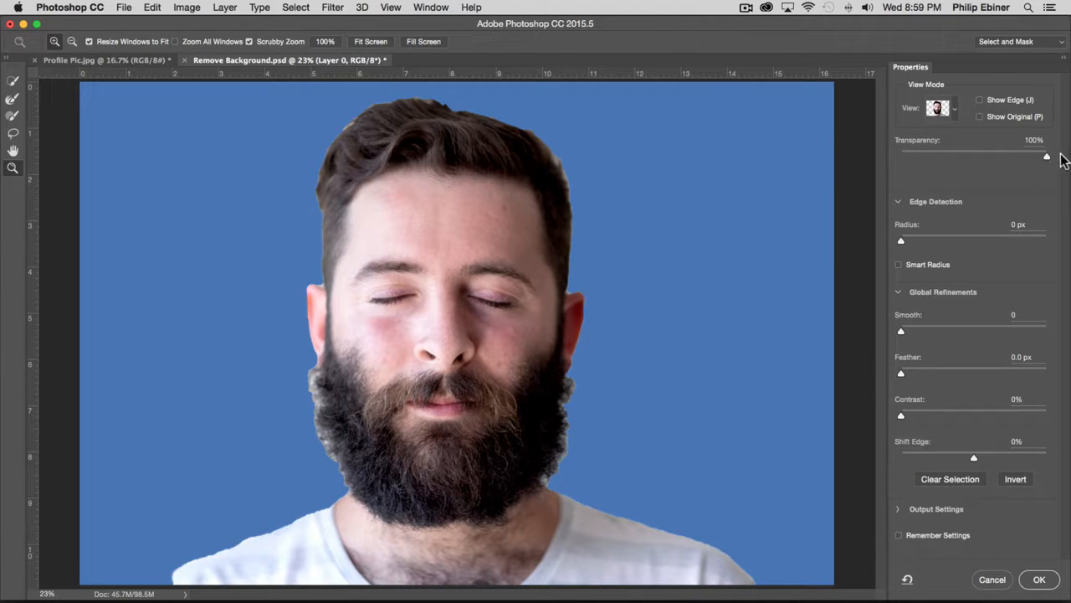
{"action": "mouse_move", "coordinate": [1051, 161]}
{"action": "left_mouse_down"}
{"action": "mouse_move", "coordinate": [985, 159]}
{"action": "mouse_move", "coordinate": [1046, 157]}
{"action": "left_mouse_up"}
{"action": "left_click", "coordinate": [924, 265]}
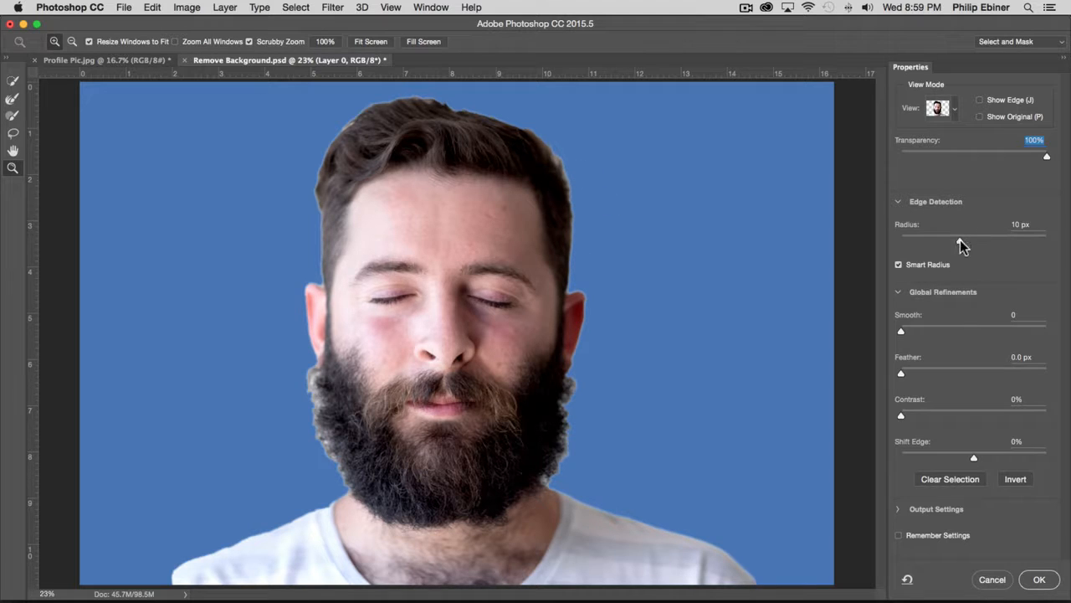
{"action": "left_click_drag", "start_coordinate": [960, 239], "coordinate": [914, 244]}
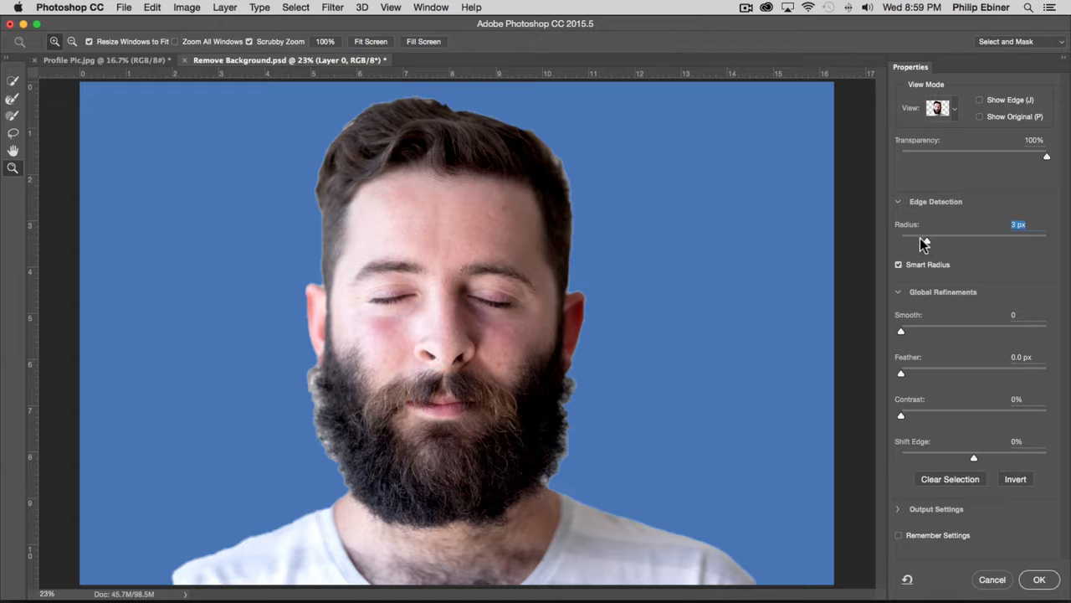
{"action": "left_click_drag", "start_coordinate": [901, 373], "coordinate": [923, 372]}
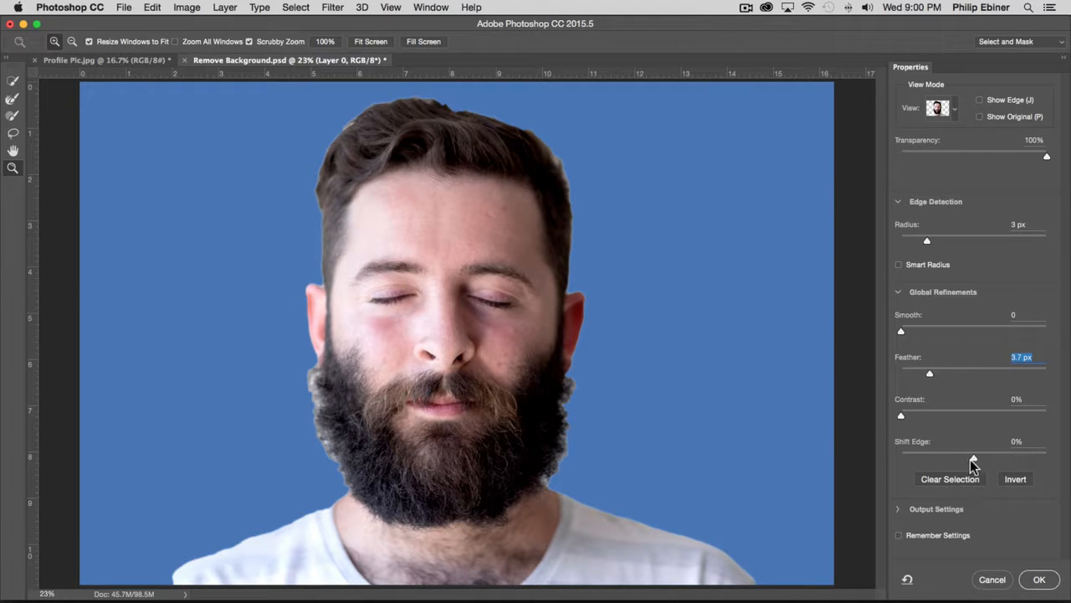
{"action": "left_click_drag", "start_coordinate": [973, 460], "coordinate": [959, 460]}
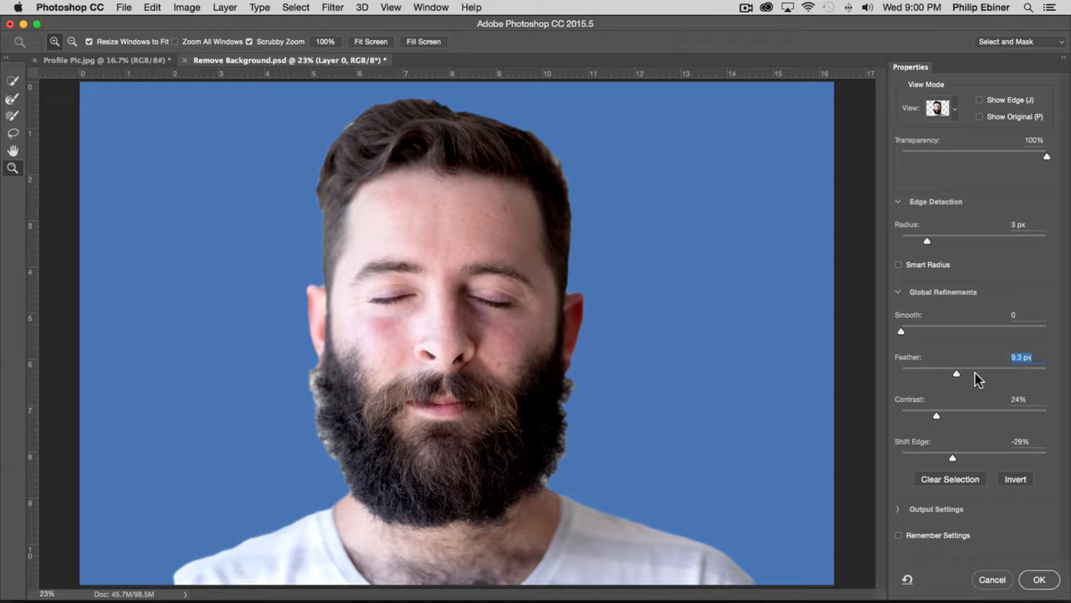
{"action": "left_click_drag", "start_coordinate": [956, 370], "coordinate": [933, 371]}
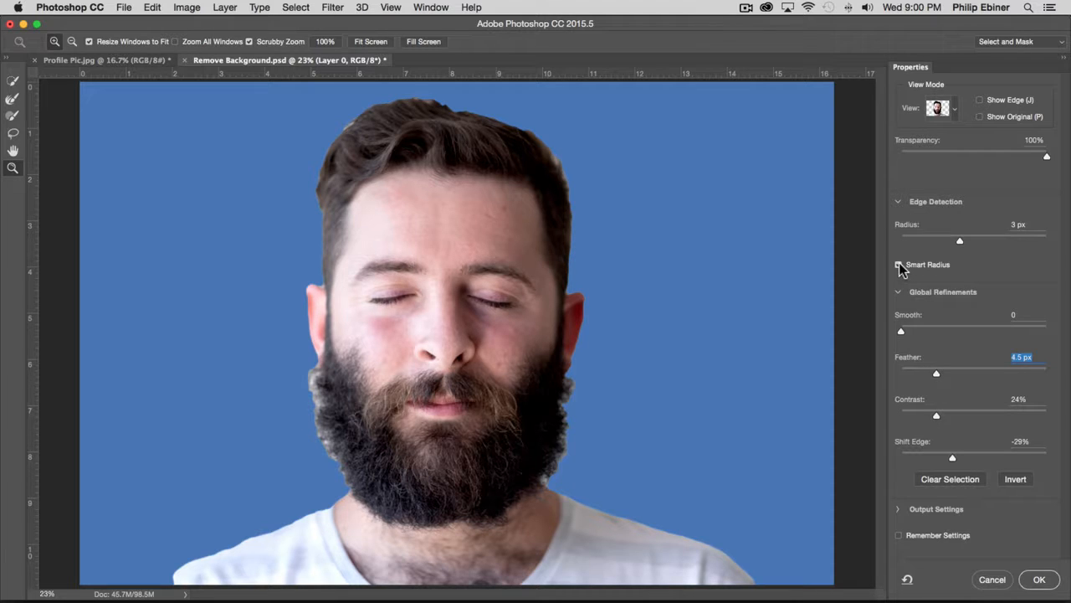
{"action": "left_click_drag", "start_coordinate": [960, 239], "coordinate": [933, 240]}
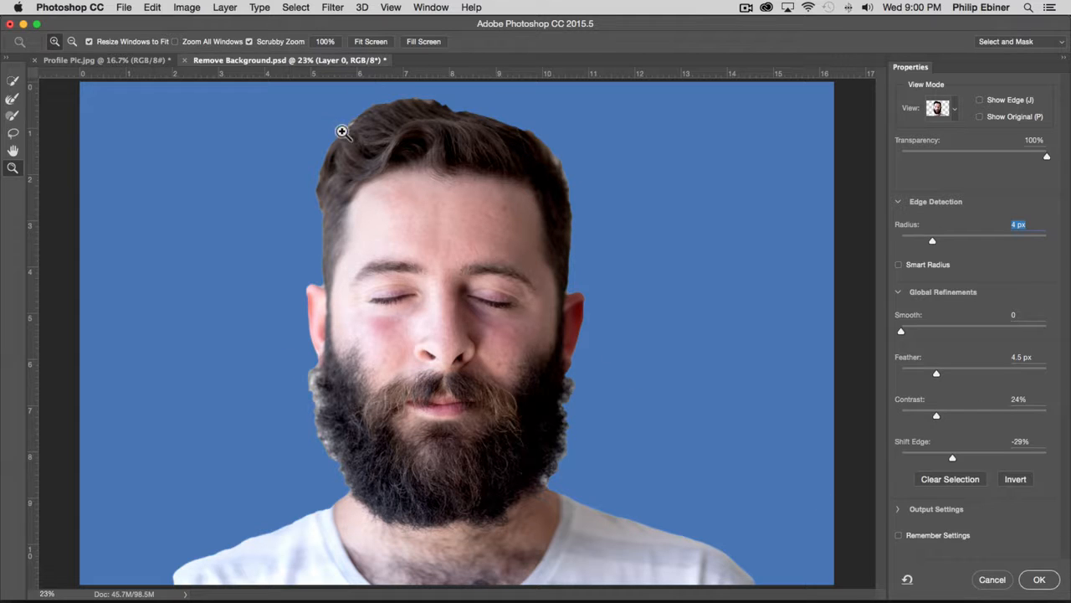
Apply the refinement, copy the selected man onto a new layer directly above Color Fill 1, and hide Layer 0.
{"action": "left_click", "coordinate": [1039, 580]}
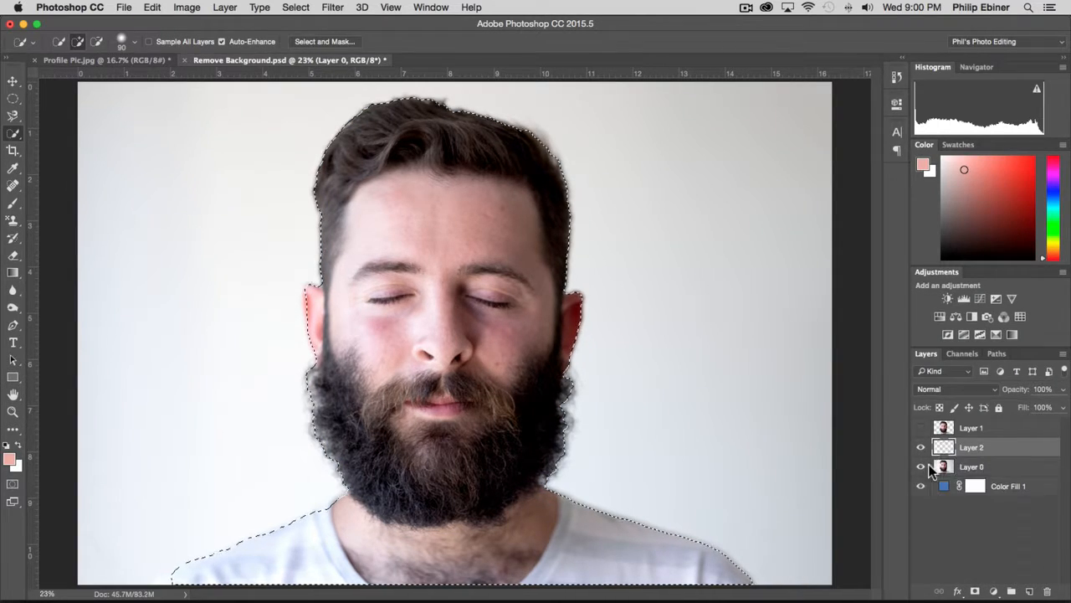
{"action": "left_click", "coordinate": [923, 467]}
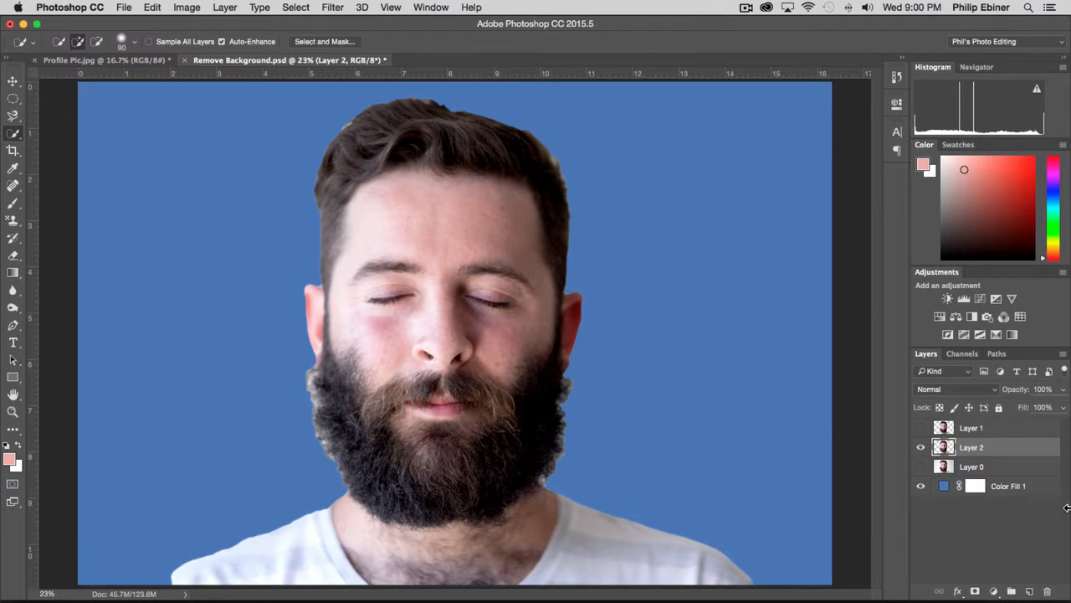
{"action": "left_click_drag", "start_coordinate": [980, 451], "coordinate": [1021, 475]}
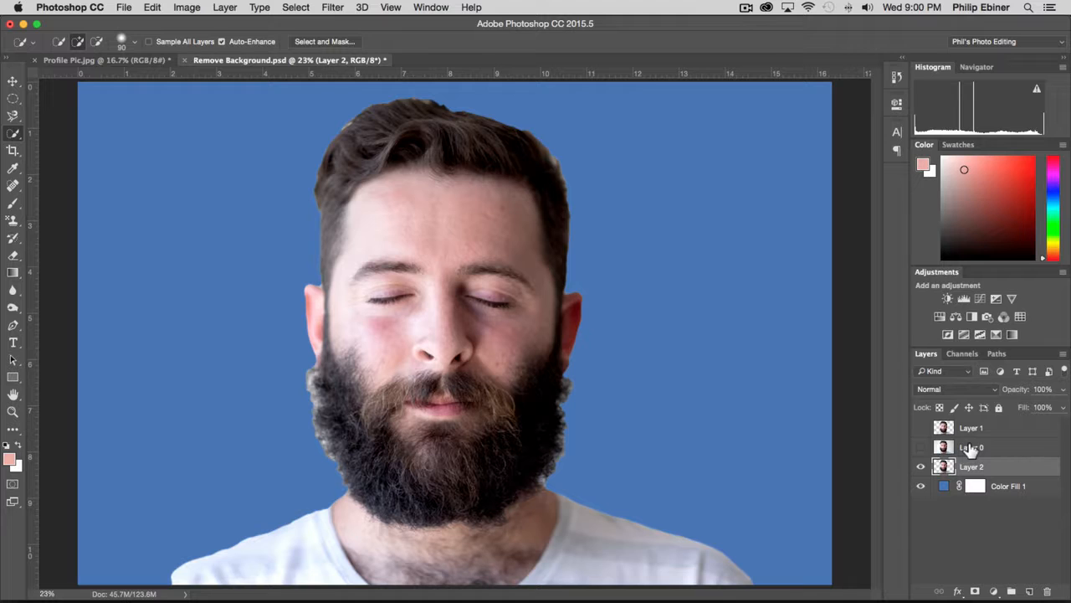
Delete the original photo layer, Layer 0, and the earlier cut-out, Layer 1.
{"action": "left_click", "coordinate": [984, 452]}
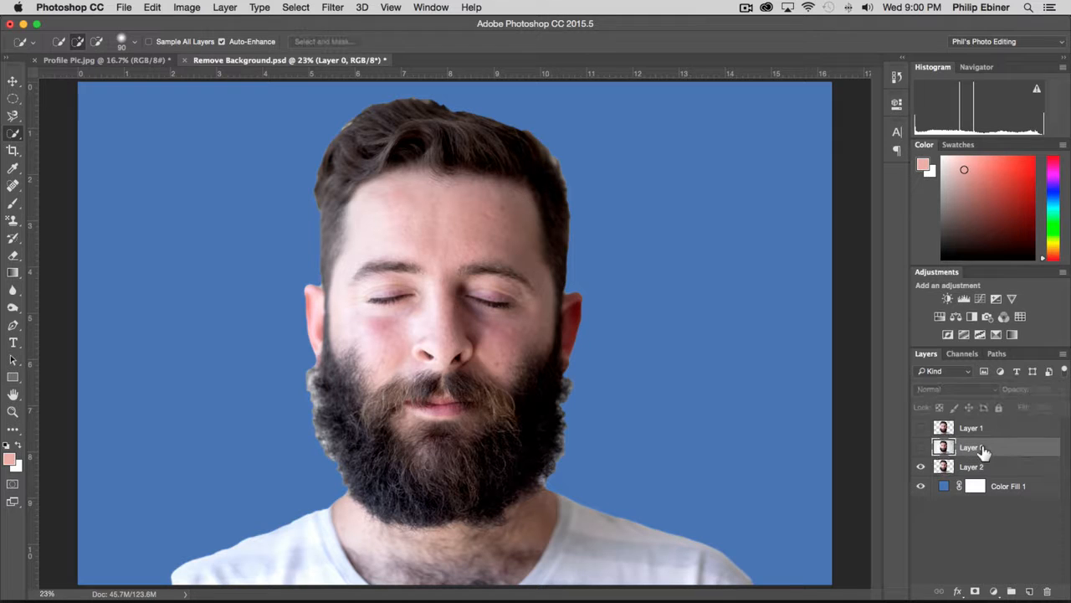
{"action": "key", "text": "Delete"}
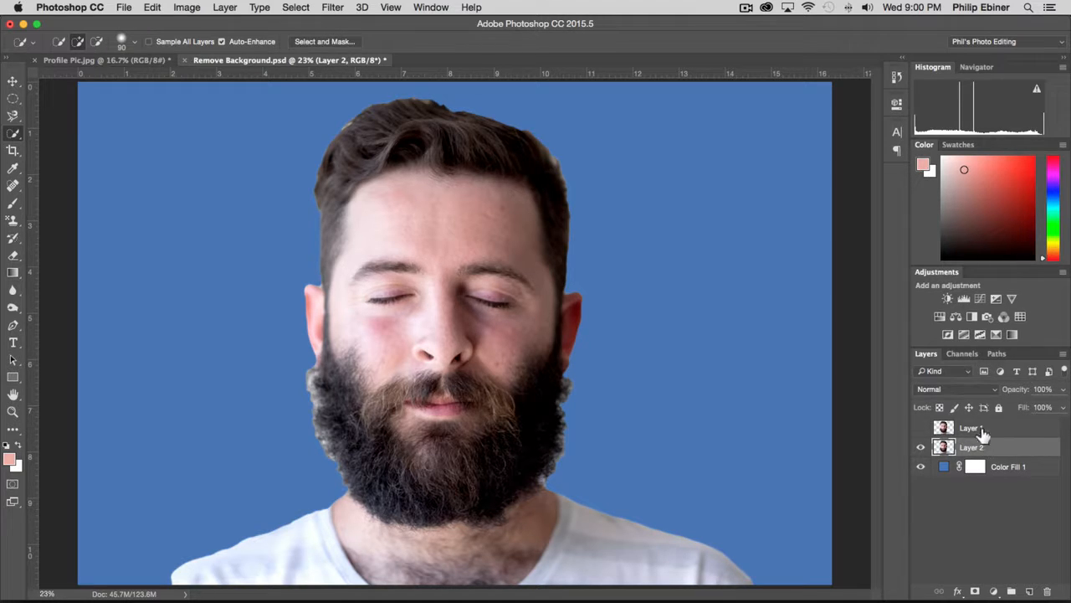
{"action": "left_click", "coordinate": [979, 429]}
{"action": "key", "text": "Delete"}
Load the outline of the Layer 2 cut-out as a selection and turn it into a layer mask.
{"action": "left_click", "coordinate": [981, 489]}
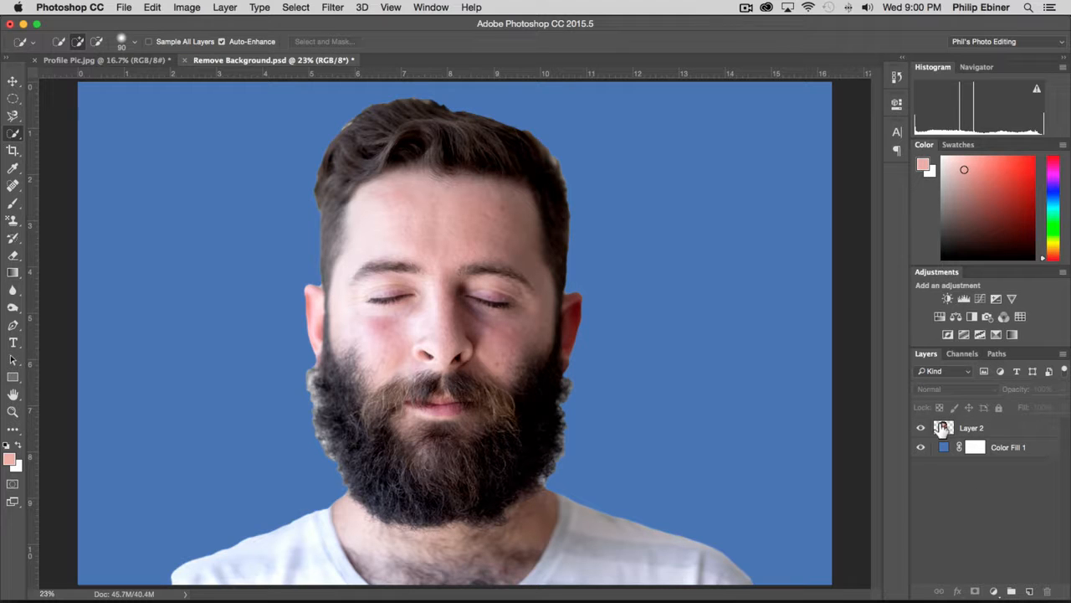
{"action": "left_click", "coordinate": [944, 427]}
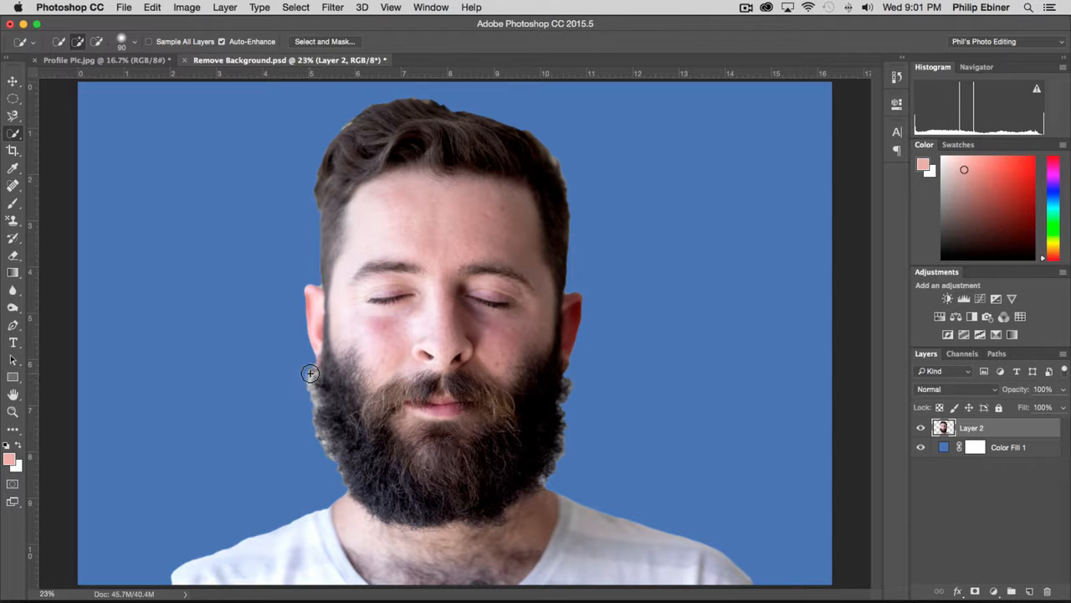
{"action": "left_click_drag", "start_coordinate": [944, 426], "coordinate": [975, 591]}
Mask out the pale fringe along the left edge of the beard with a soft black brush of 66 px, then 30 px.
{"action": "key", "text": "z"}
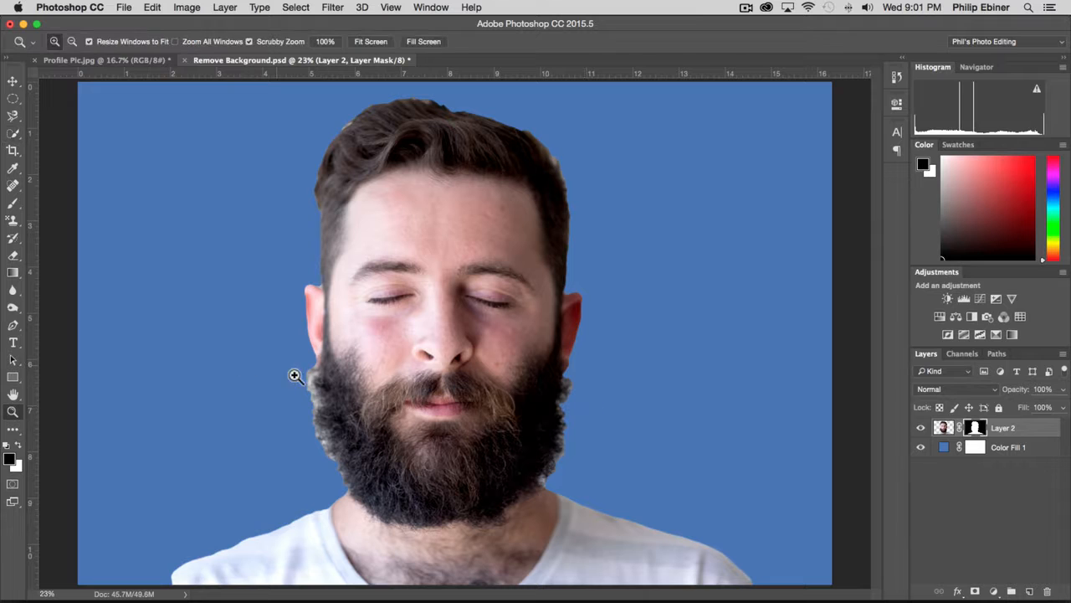
{"action": "left_click_drag", "start_coordinate": [295, 376], "coordinate": [274, 390]}
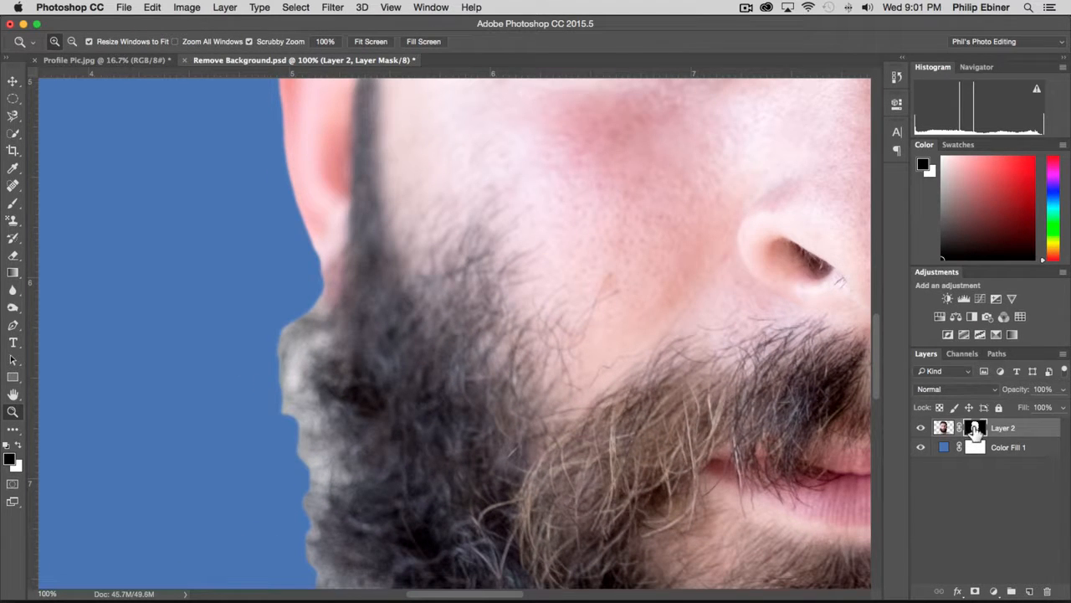
{"action": "key", "text": "b"}
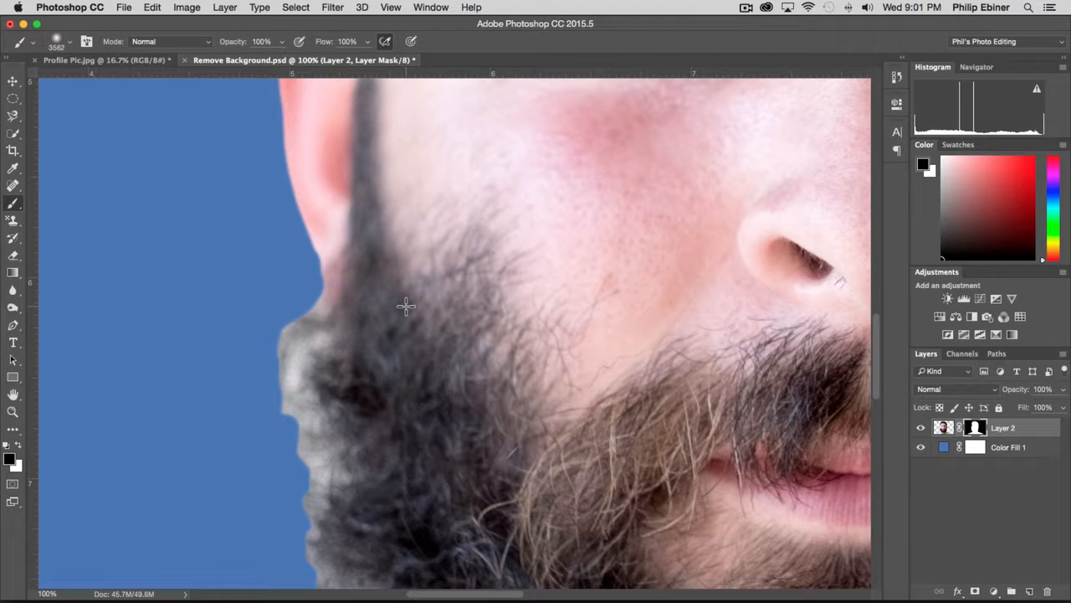
{"action": "left_click_drag", "start_coordinate": [413, 312], "coordinate": [14, 323]}
{"action": "left_click_drag", "start_coordinate": [630, 306], "coordinate": [65, 327]}
{"action": "left_click_drag", "start_coordinate": [468, 309], "coordinate": [359, 326]}
{"action": "left_click", "coordinate": [70, 41]}
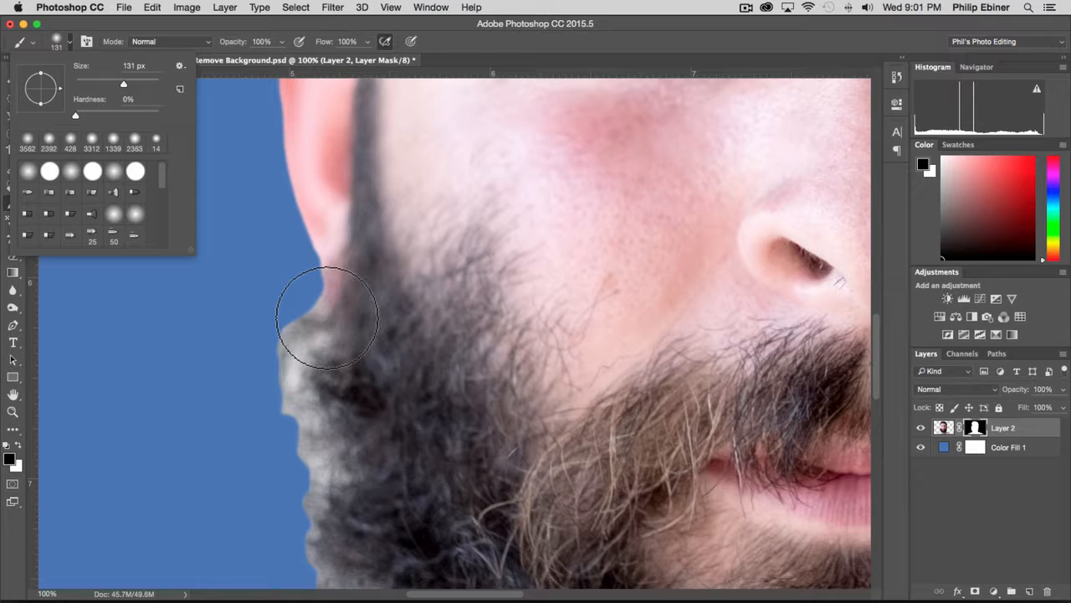
{"action": "left_click_drag", "start_coordinate": [437, 358], "coordinate": [415, 359]}
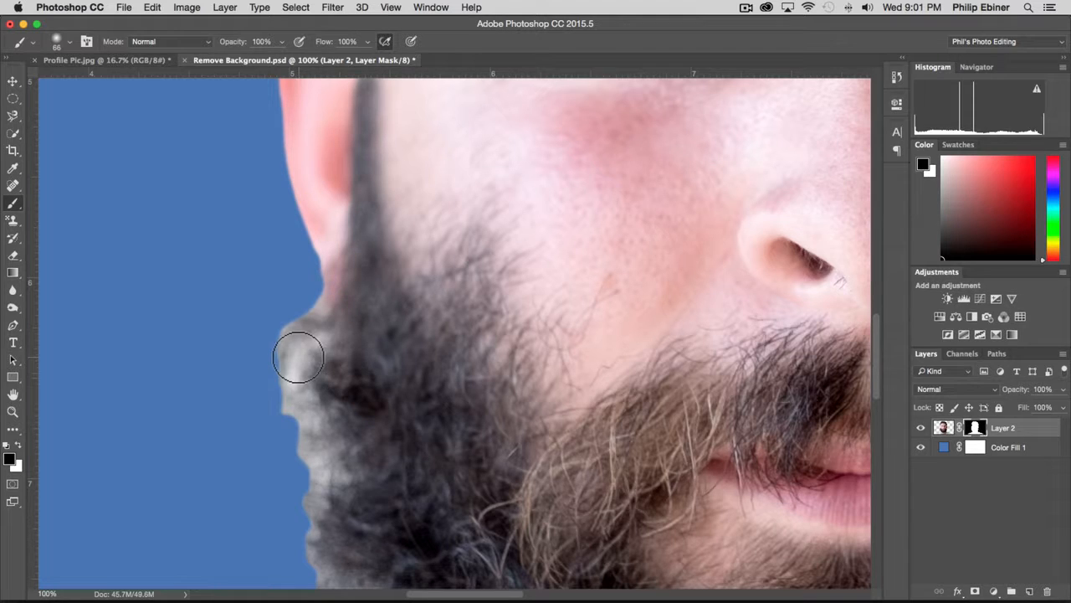
{"action": "mouse_move", "coordinate": [299, 358]}
{"action": "left_mouse_down"}
{"action": "mouse_move", "coordinate": [282, 378]}
{"action": "mouse_move", "coordinate": [286, 428]}
{"action": "mouse_move", "coordinate": [290, 283]}
{"action": "mouse_move", "coordinate": [291, 422]}
{"action": "mouse_move", "coordinate": [276, 475]}
{"action": "mouse_move", "coordinate": [297, 453]}
{"action": "left_mouse_up"}
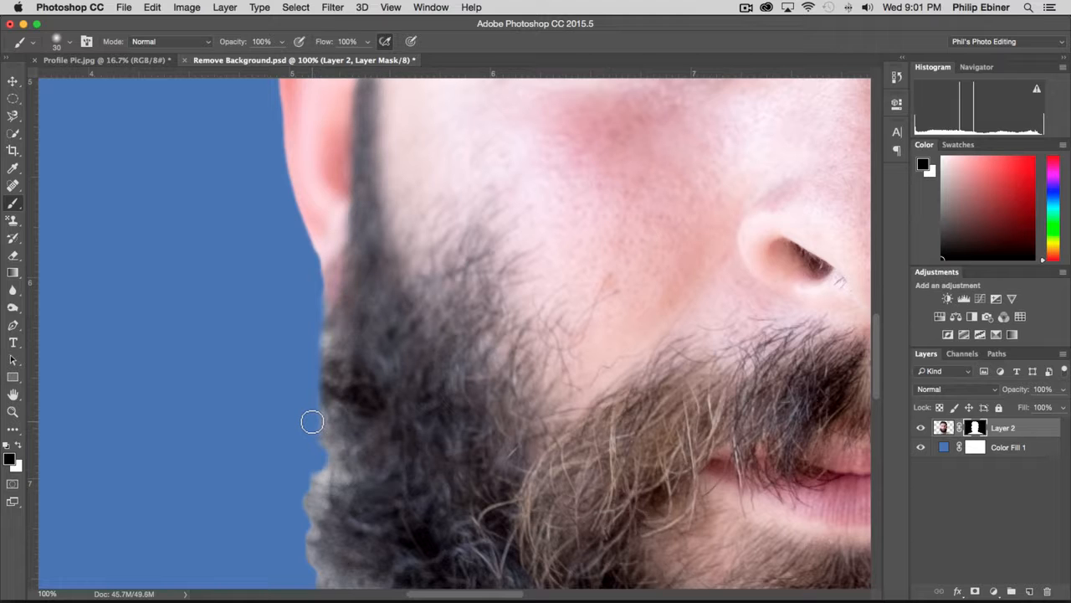
{"action": "scroll", "coordinate": [644, 371], "scroll_direction": "down", "scroll_amount": 5}
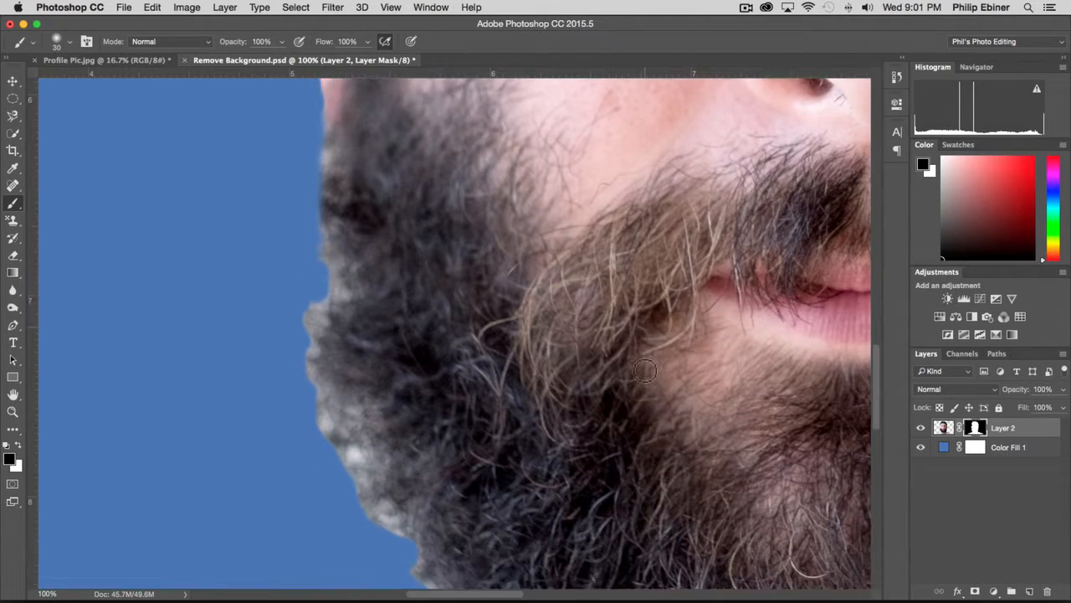
{"action": "scroll", "coordinate": [644, 371], "scroll_direction": "down", "scroll_amount": 2}
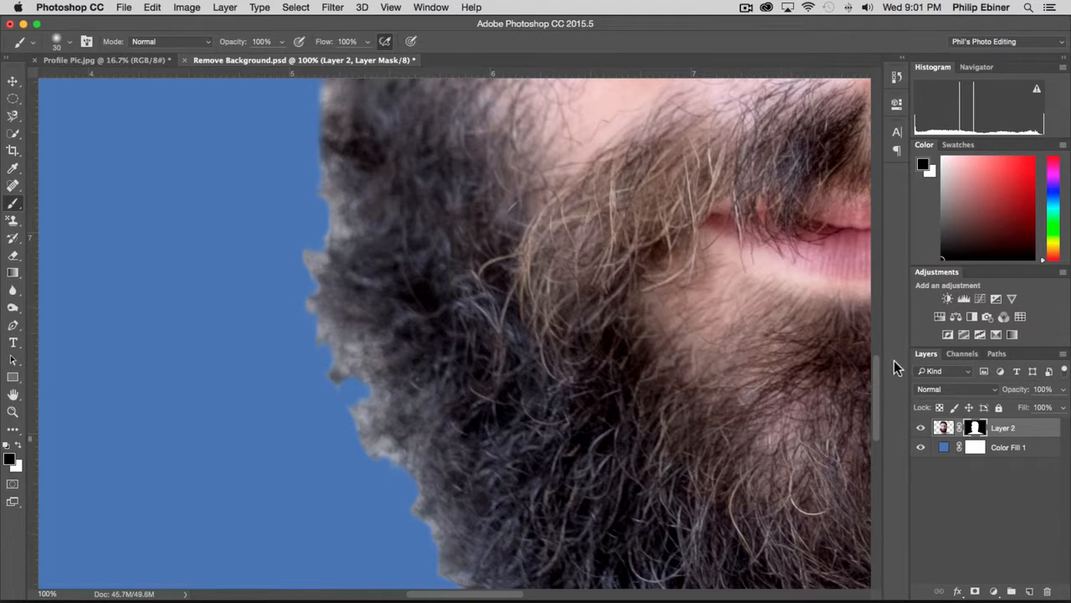
Paint black on the mask with the 30 px brush to remove light patches along the top and right edge of the hair.
{"action": "mouse_move", "coordinate": [876, 360]}
{"action": "left_mouse_down"}
{"action": "mouse_move", "coordinate": [877, 255]}
{"action": "mouse_move", "coordinate": [859, 149]}
{"action": "left_mouse_up"}
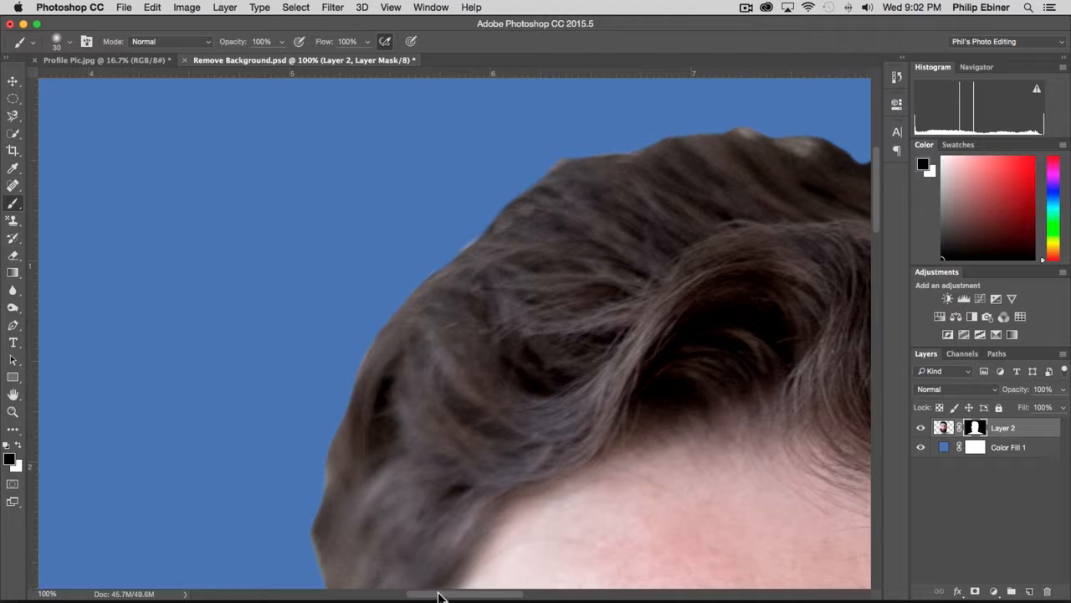
{"action": "left_click_drag", "start_coordinate": [441, 596], "coordinate": [500, 595]}
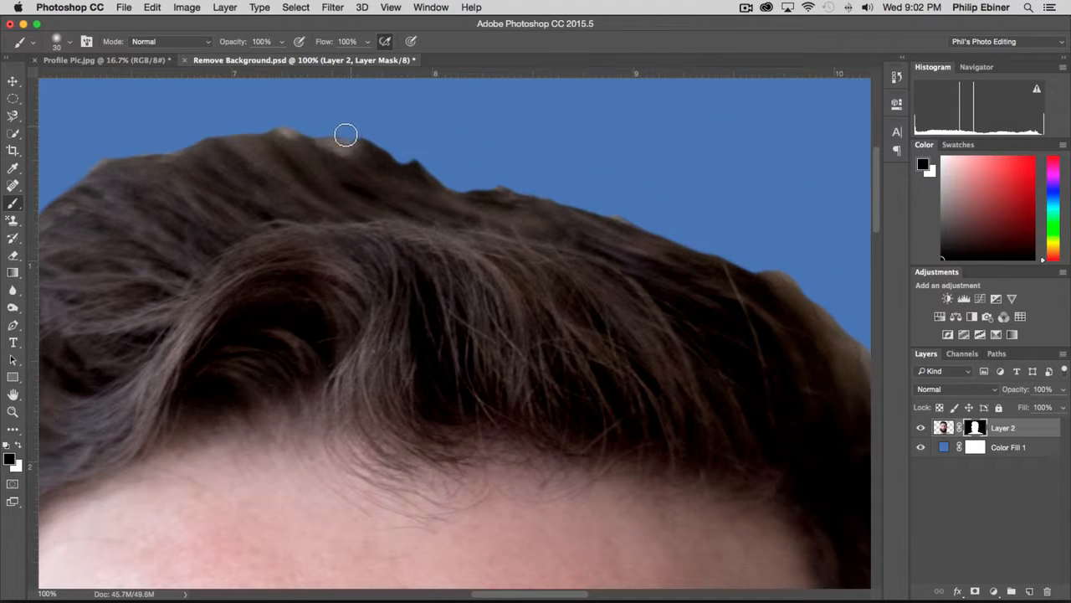
{"action": "mouse_move", "coordinate": [345, 134]}
{"action": "left_mouse_down"}
{"action": "mouse_move", "coordinate": [265, 123]}
{"action": "mouse_move", "coordinate": [312, 125]}
{"action": "mouse_move", "coordinate": [348, 143]}
{"action": "mouse_move", "coordinate": [354, 132]}
{"action": "mouse_move", "coordinate": [414, 144]}
{"action": "mouse_move", "coordinate": [355, 138]}
{"action": "left_mouse_up"}
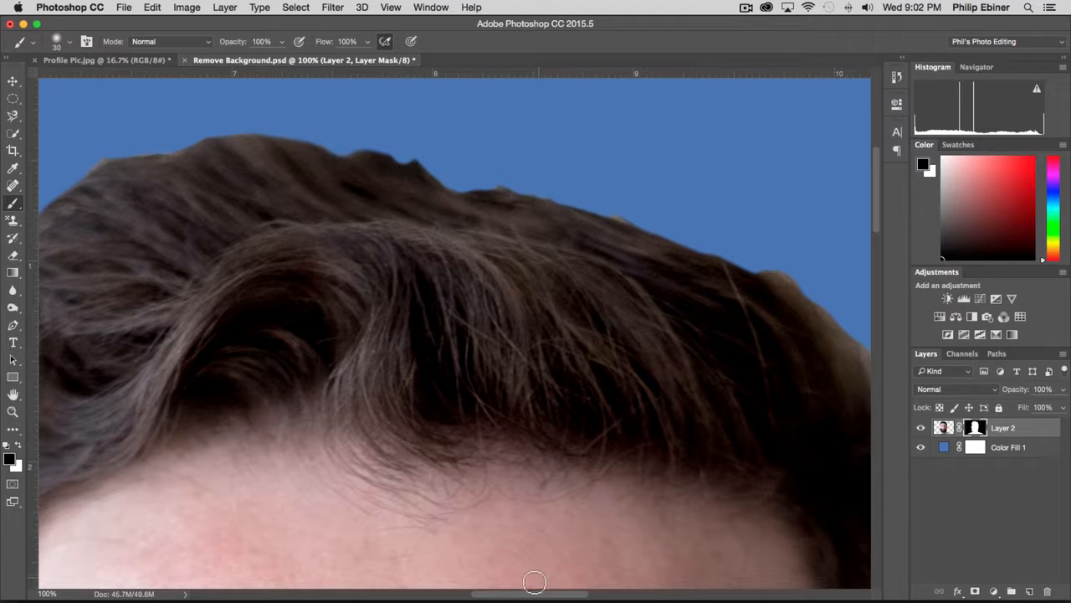
{"action": "left_click_drag", "start_coordinate": [528, 594], "coordinate": [581, 593]}
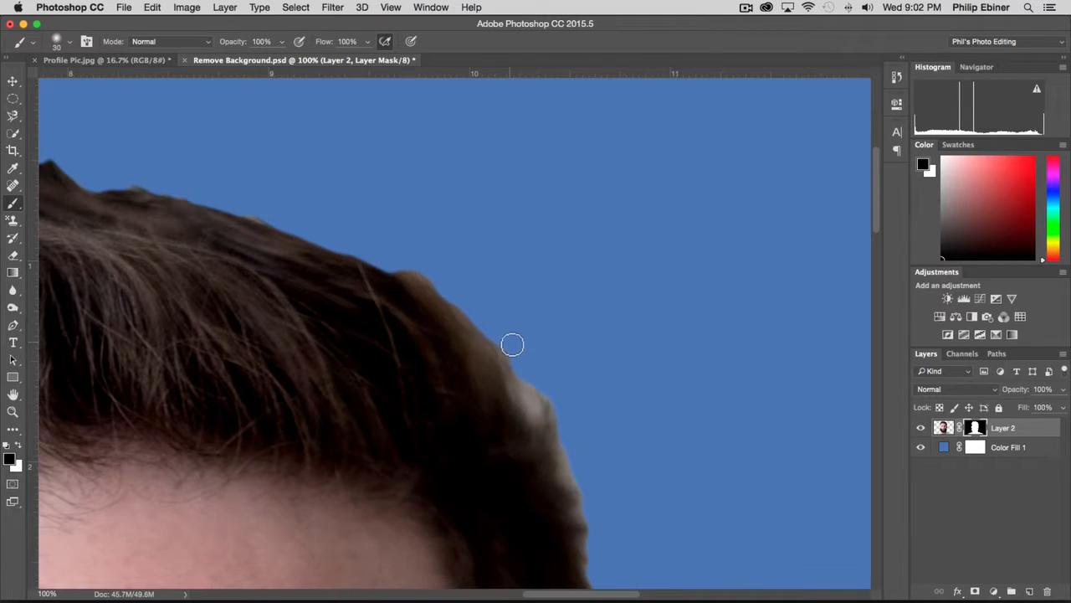
{"action": "mouse_move", "coordinate": [537, 397]}
{"action": "left_mouse_down"}
{"action": "mouse_move", "coordinate": [577, 479]}
{"action": "mouse_move", "coordinate": [621, 491]}
{"action": "left_mouse_up"}
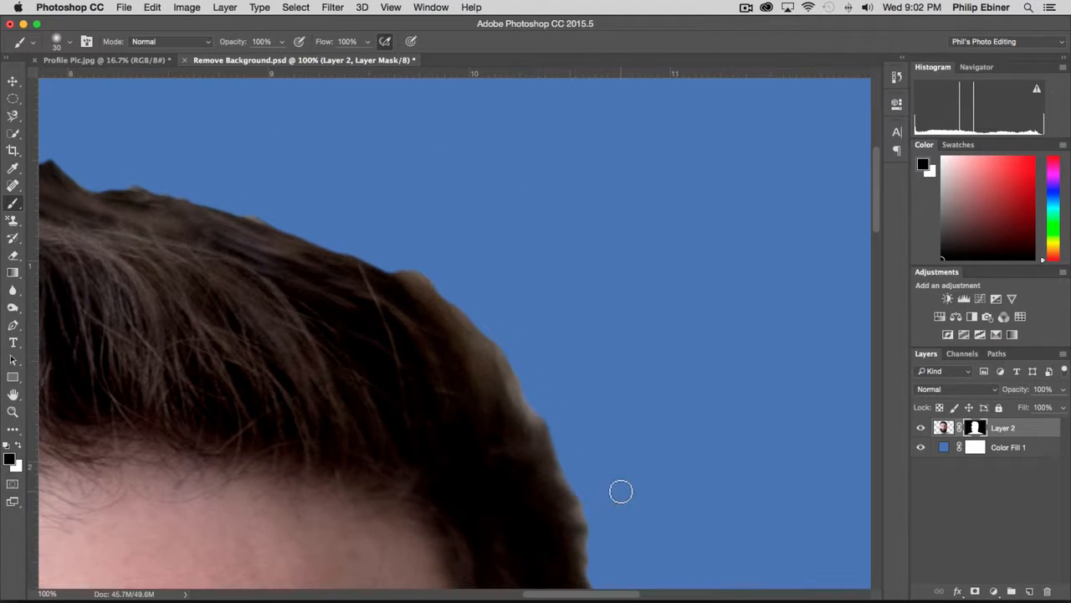
Mask out the gray fringe on the right side of the beard down to the neck, reducing the brush to 19 px.
{"action": "left_click_drag", "start_coordinate": [875, 193], "coordinate": [875, 397]}
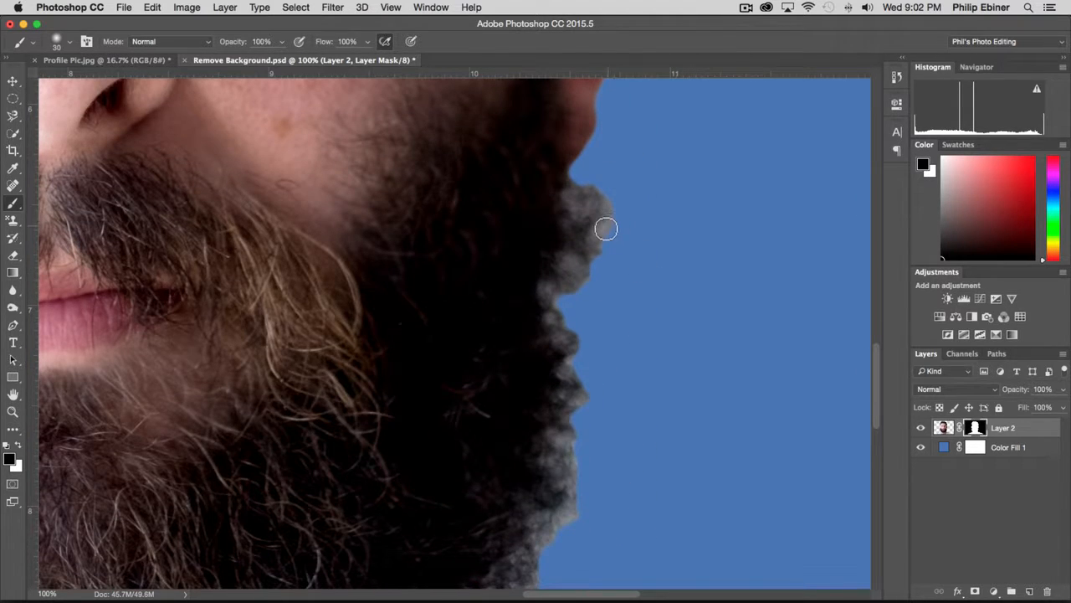
{"action": "mouse_move", "coordinate": [606, 229]}
{"action": "left_mouse_down"}
{"action": "mouse_move", "coordinate": [615, 225]}
{"action": "mouse_move", "coordinate": [610, 182]}
{"action": "left_mouse_up"}
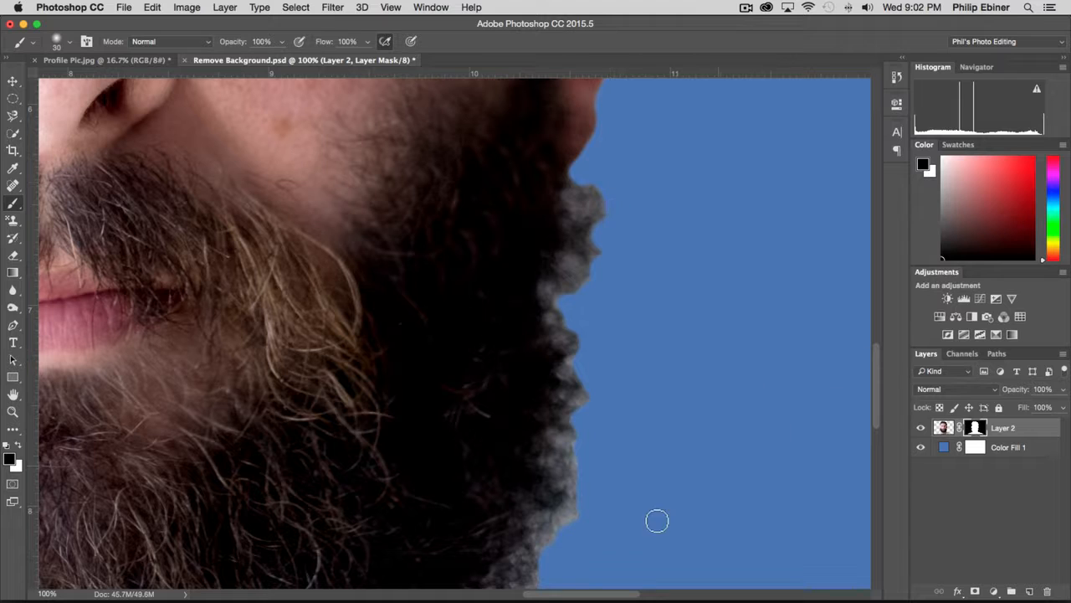
{"action": "left_click_drag", "start_coordinate": [876, 391], "coordinate": [877, 441]}
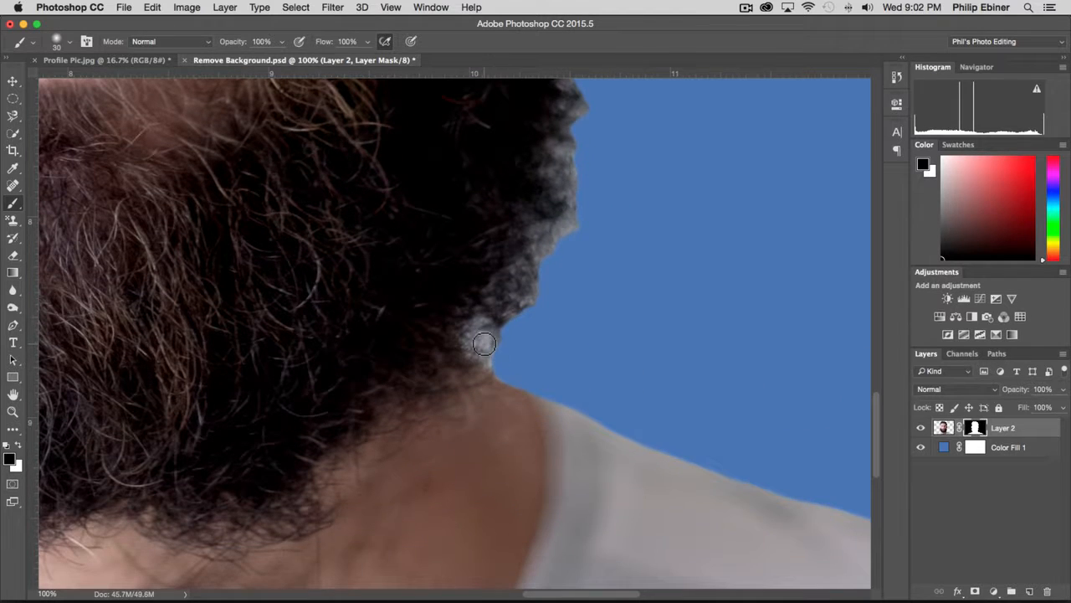
{"action": "left_click_drag", "start_coordinate": [486, 336], "coordinate": [488, 342]}
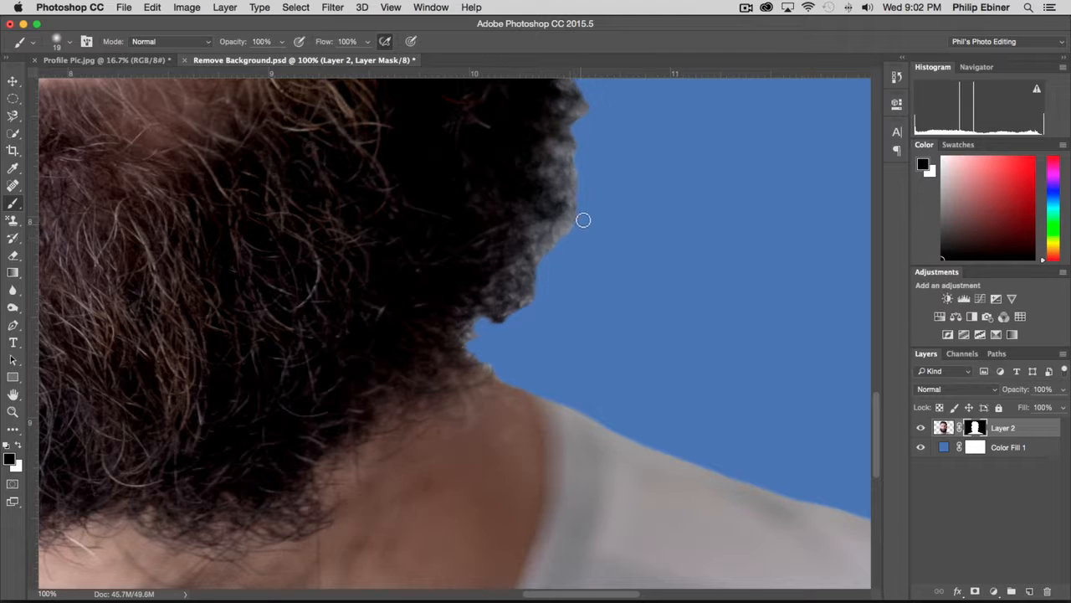
Examine the whole masked cut-out against the blue background.
{"action": "key", "text": "z"}
{"action": "left_click", "coordinate": [382, 390], "text": "alt"}
{"action": "left_click", "coordinate": [379, 390], "text": "alt"}
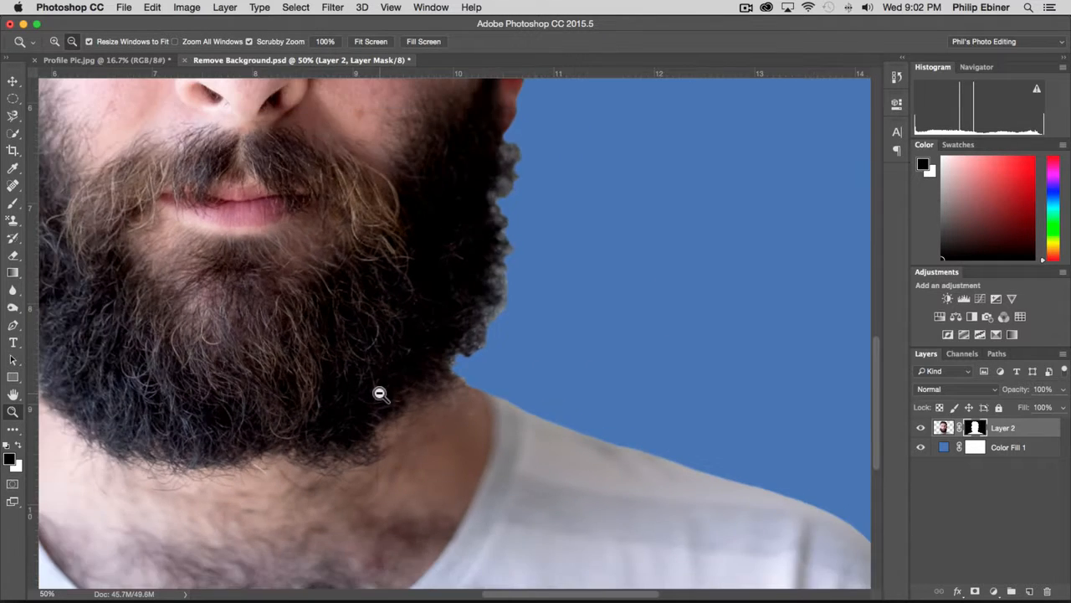
{"action": "left_click", "coordinate": [379, 394], "text": "alt"}
{"action": "left_click", "coordinate": [378, 392], "text": "alt"}
{"action": "left_click", "coordinate": [335, 387], "text": "alt"}
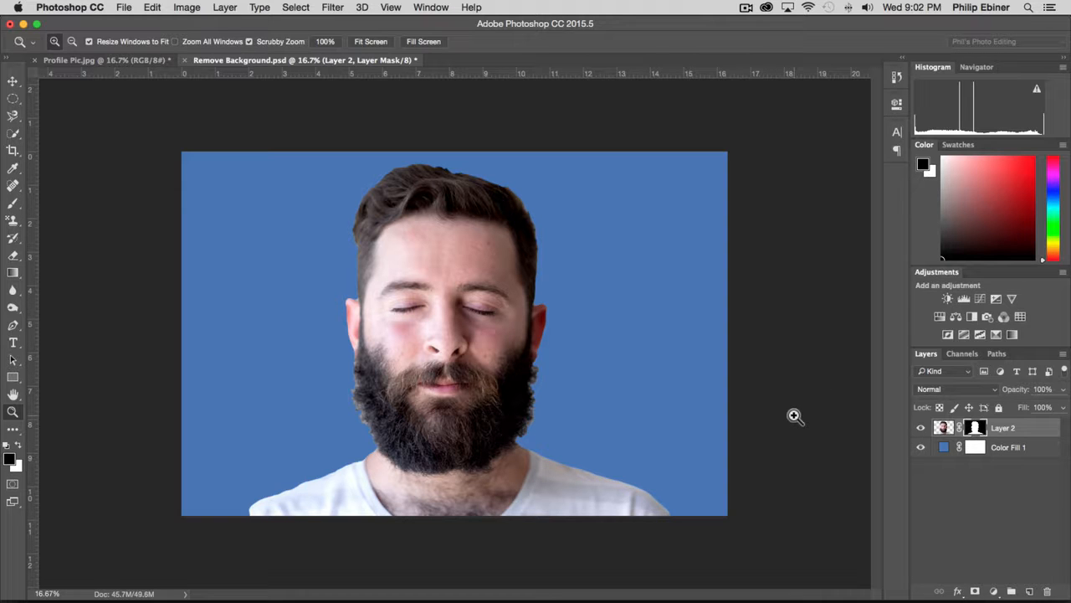
{"action": "left_click", "coordinate": [794, 416]}
{"action": "left_click", "coordinate": [413, 371], "text": "alt"}
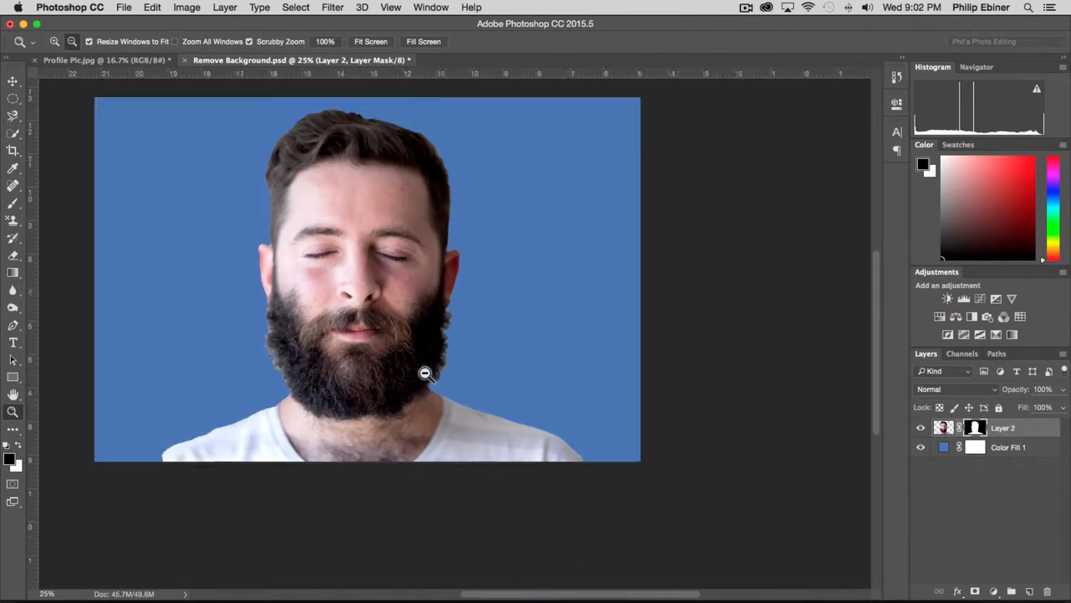
Try restoring the hidden beard edge by painting white on the Layer 2 mask with a 648 px brush.
{"action": "key", "text": "v"}
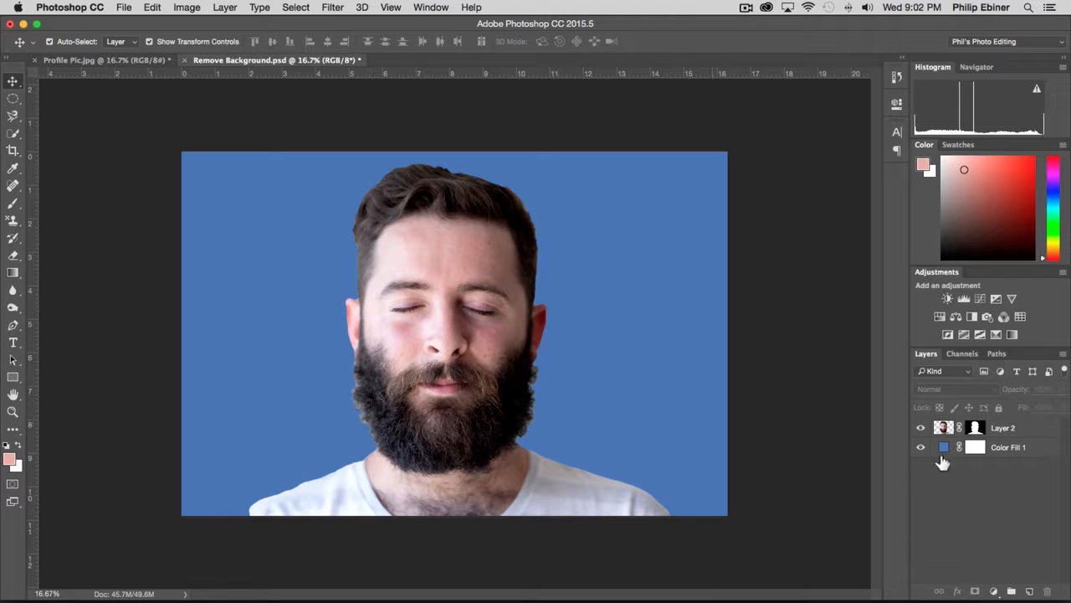
{"action": "left_click", "coordinate": [1030, 428]}
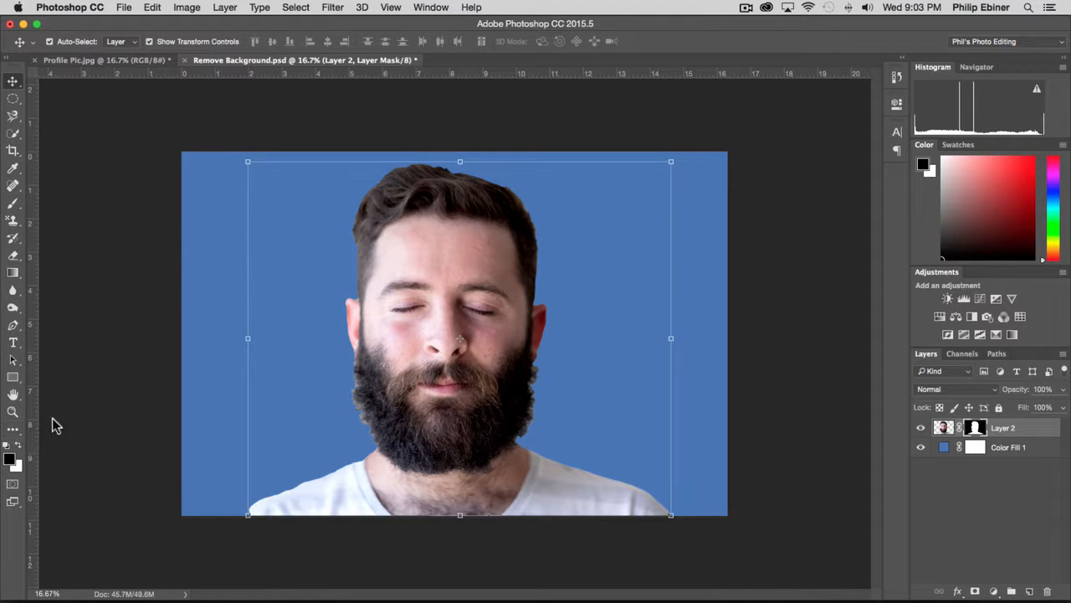
{"action": "key", "text": "b"}
{"action": "left_click_drag", "start_coordinate": [392, 352], "coordinate": [440, 351]}
{"action": "left_click", "coordinate": [19, 448]}
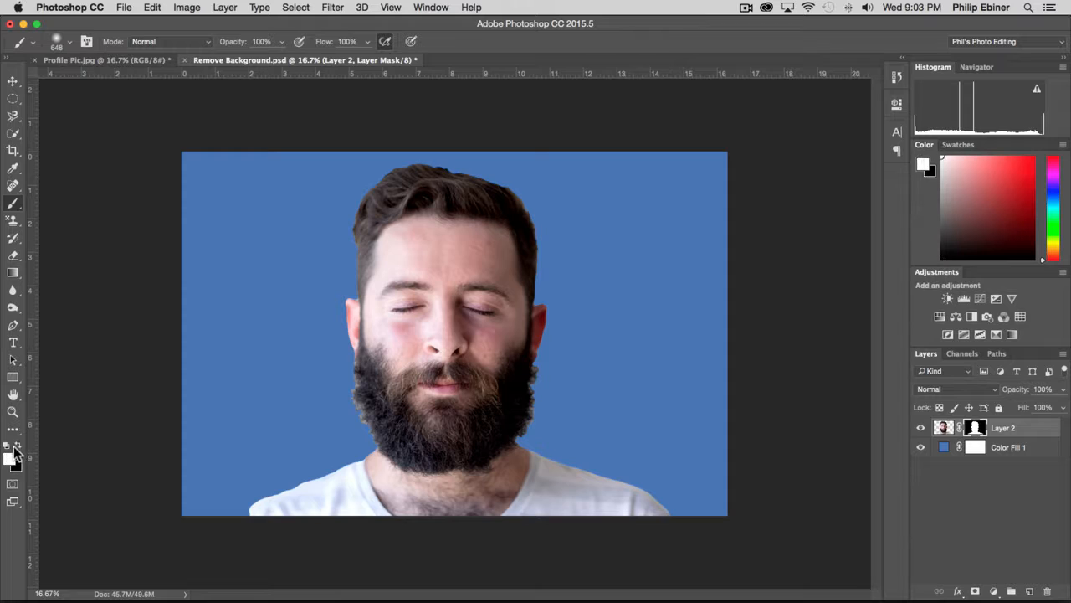
{"action": "mouse_move", "coordinate": [355, 339]}
{"action": "left_mouse_down"}
{"action": "mouse_move", "coordinate": [354, 359]}
{"action": "mouse_move", "coordinate": [455, 471]}
{"action": "mouse_move", "coordinate": [532, 450]}
{"action": "left_mouse_up"}
{"action": "key", "text": "super+z"}
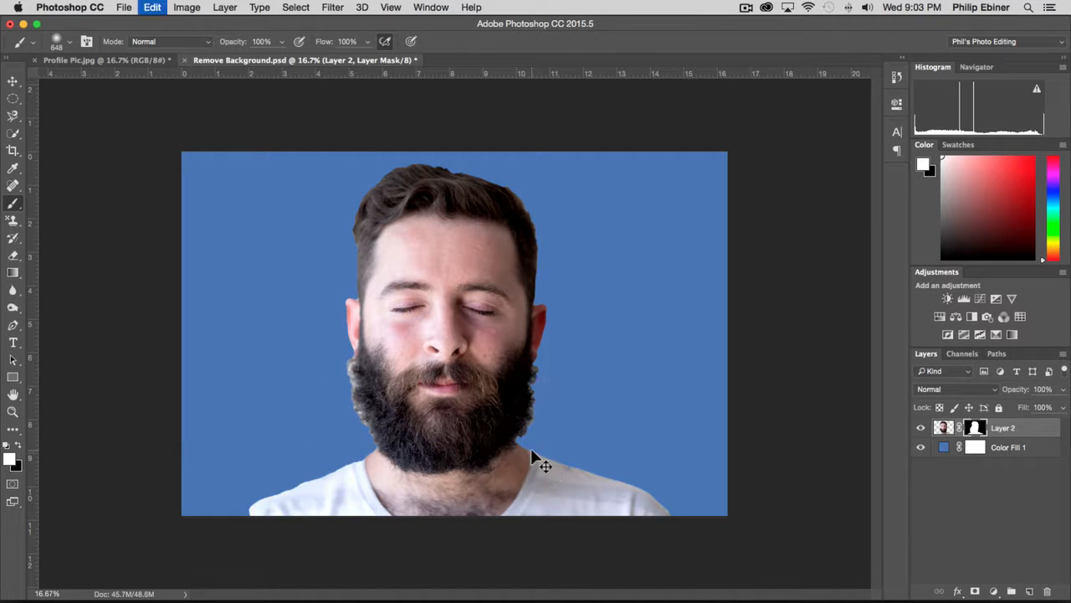